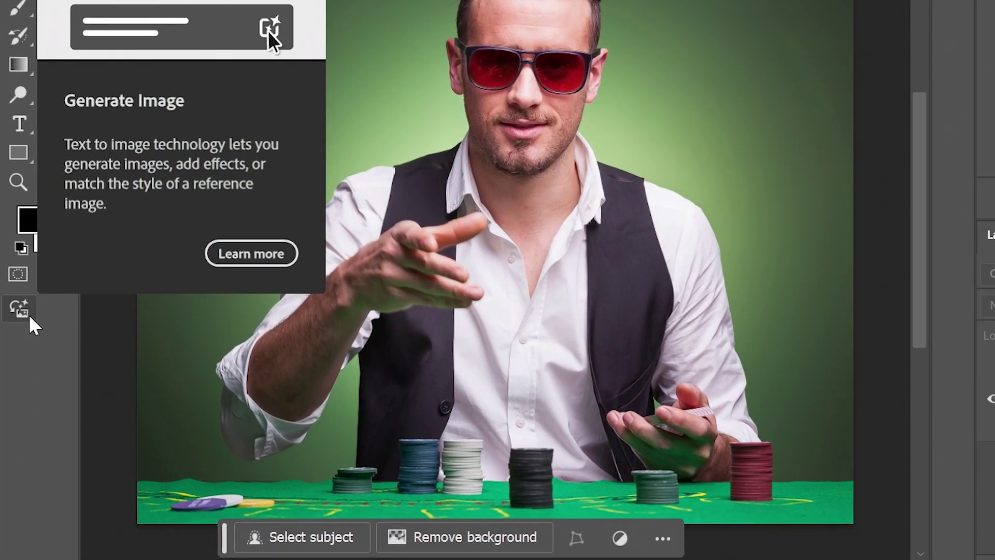
Generate a photo from the prompt "King of hearts playing in a reneissance style on a solid white background" and choose the first variation.
left_click(29, 315)
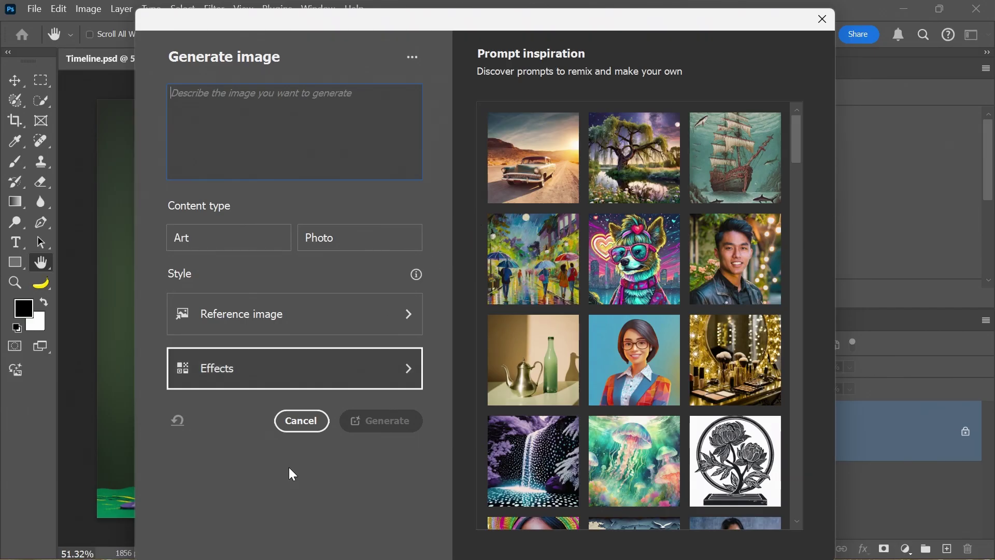
left_click(295, 418)
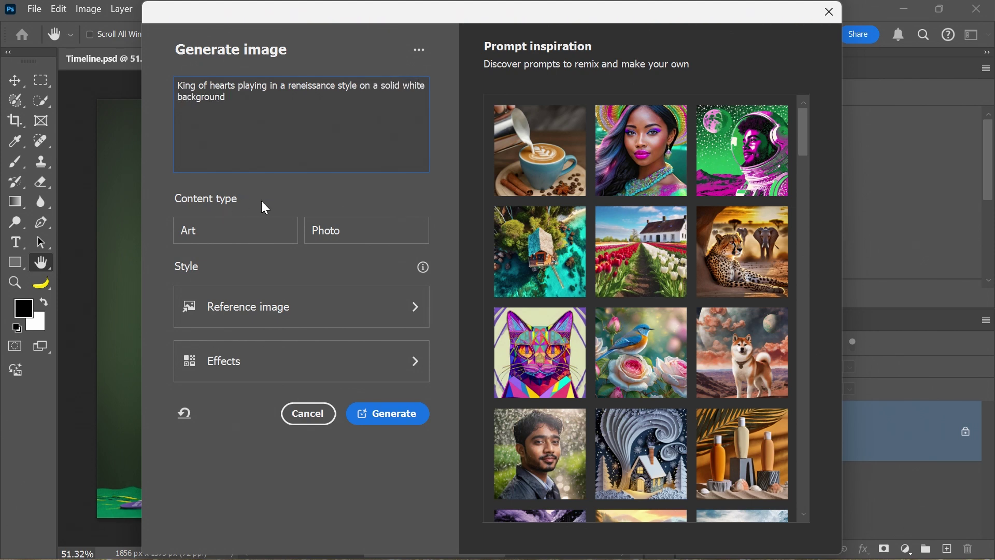
left_click(337, 240)
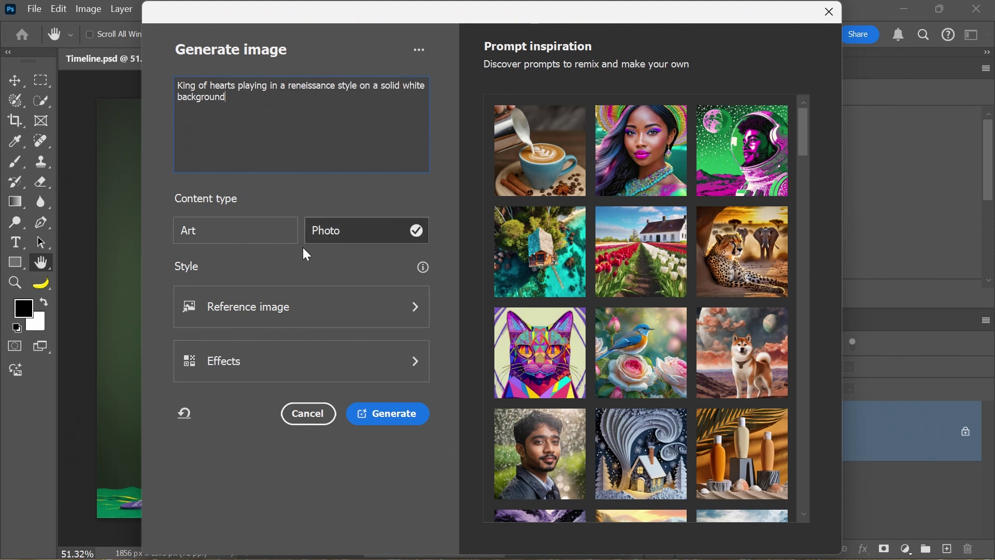
left_click(364, 414)
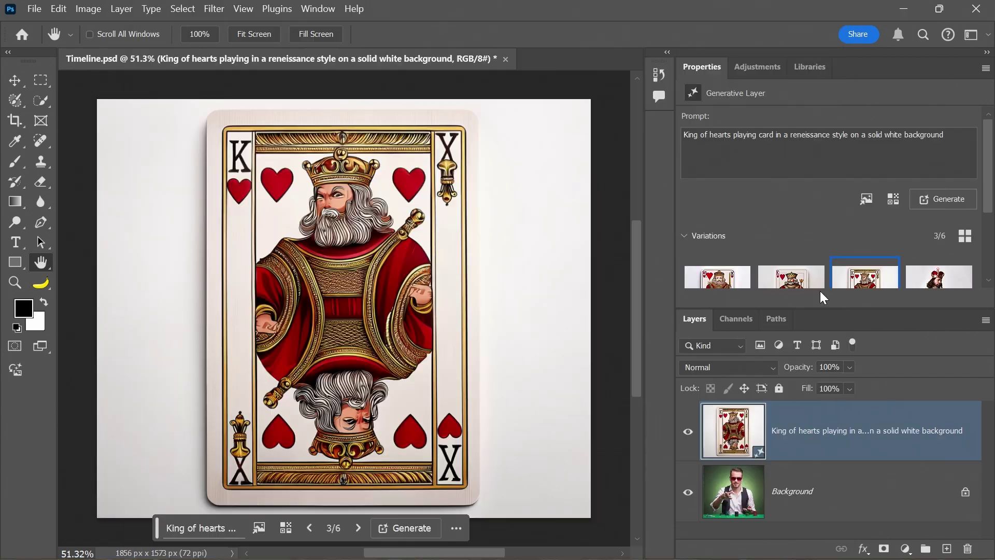
left_click(720, 282)
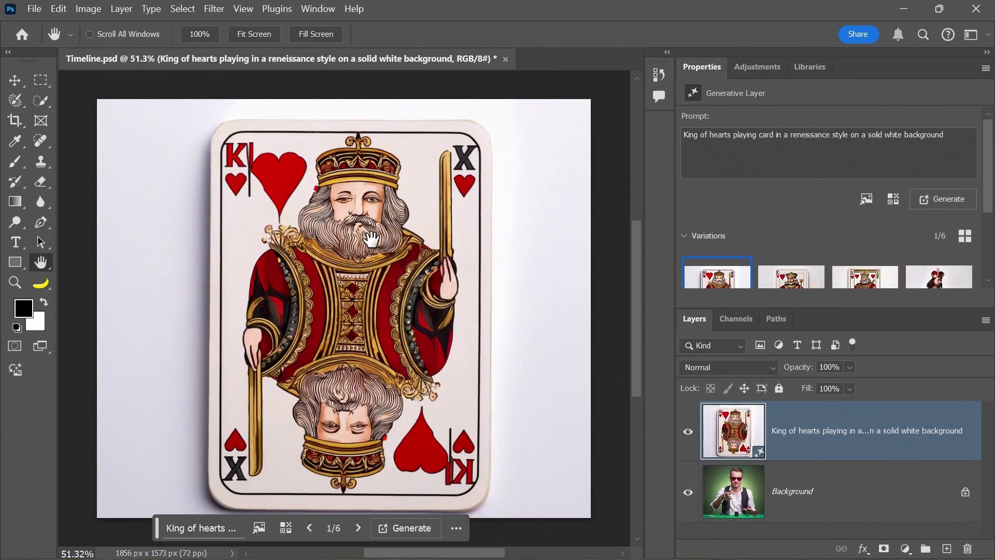
Draw a rectangle path of about 1028 × 1437 px around the card, round its corners to match, and use it as the layer's vector mask.
key("u")
left_click(127, 34)
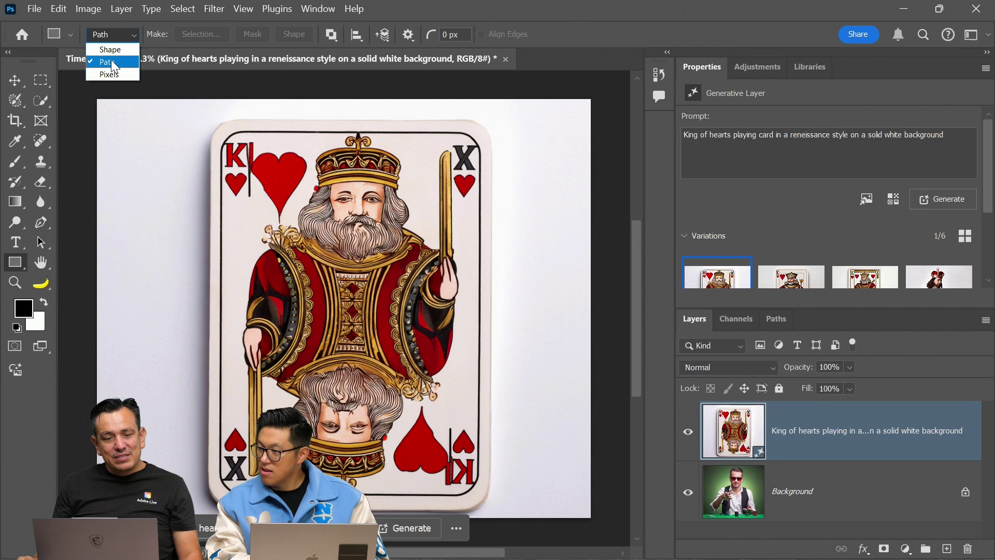
left_click(111, 61)
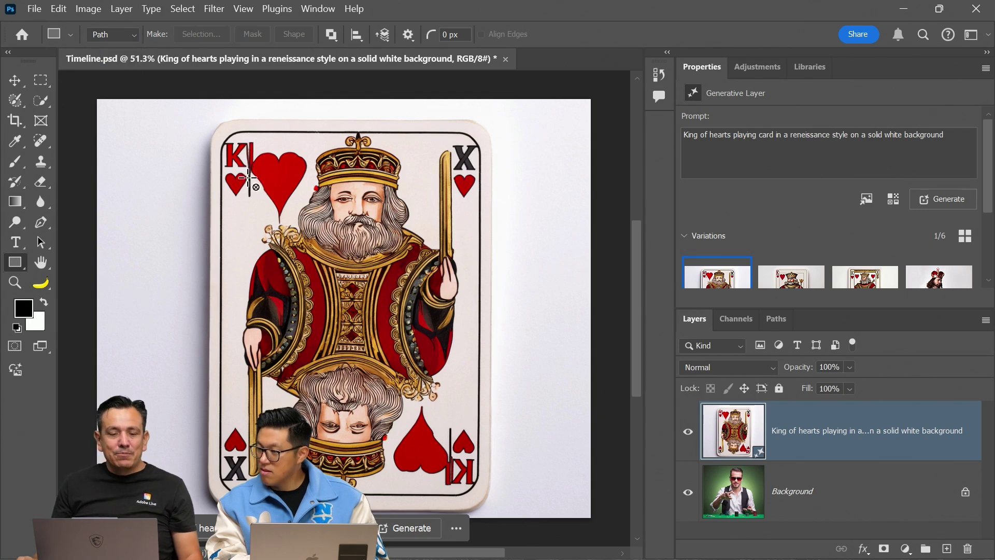
left_click_drag(206, 122, 481, 504)
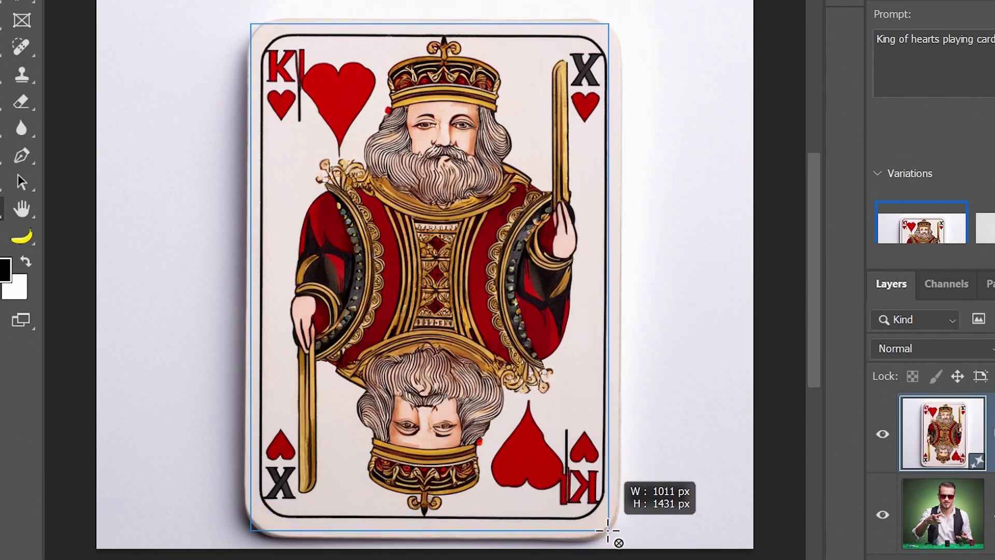
left_click_drag(608, 529, 613, 532)
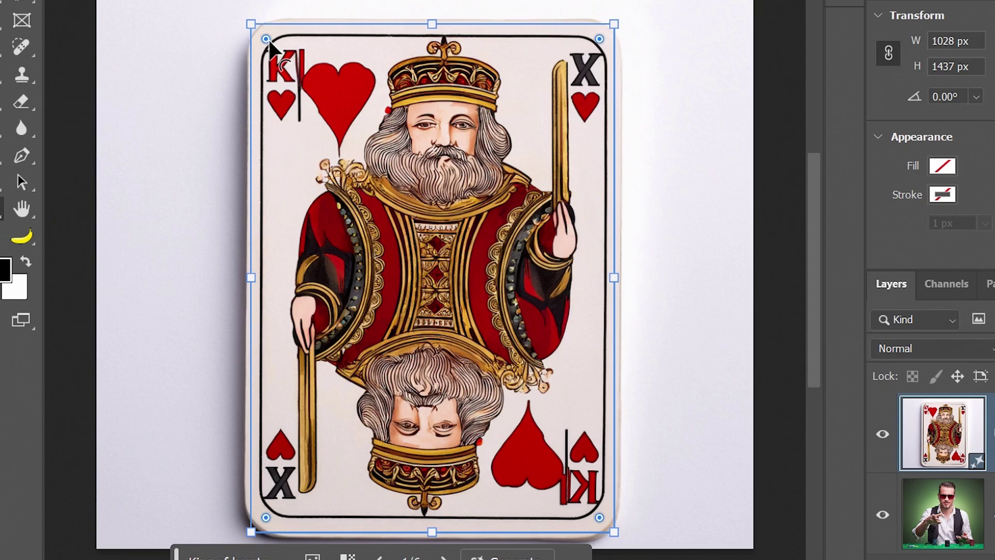
left_click_drag(268, 42, 277, 55)
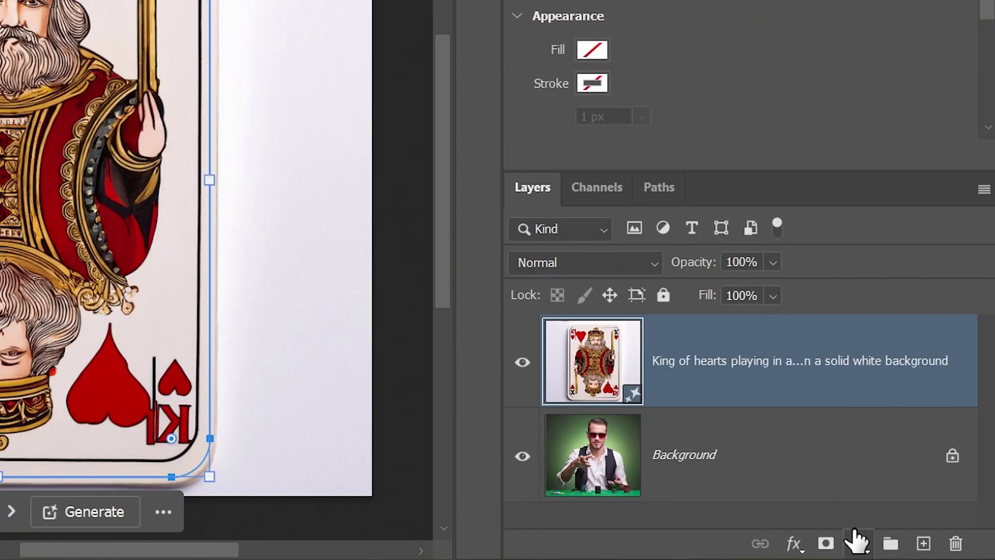
left_click(827, 543)
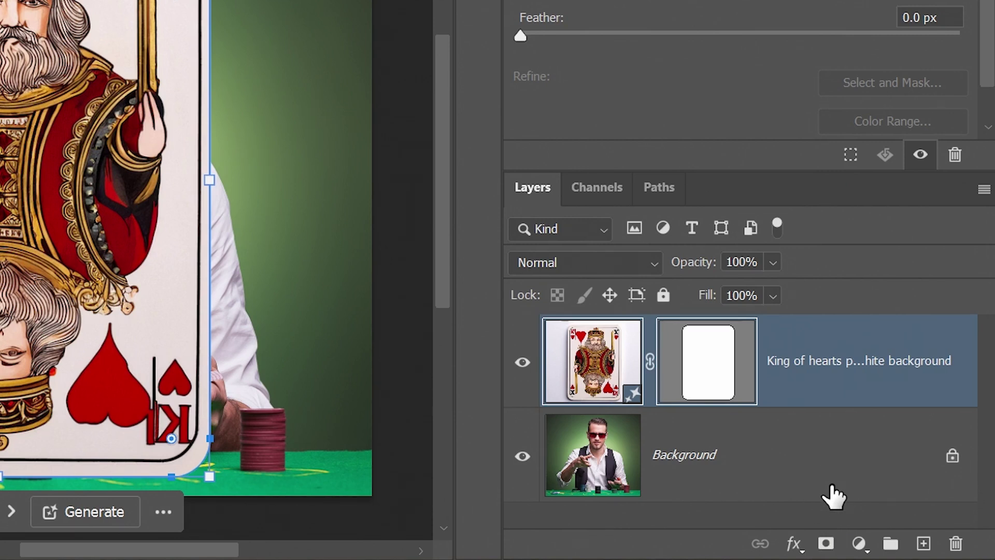
Rename the masked playing-card layer as Card and convert it to a smart object.
double_click(828, 361)
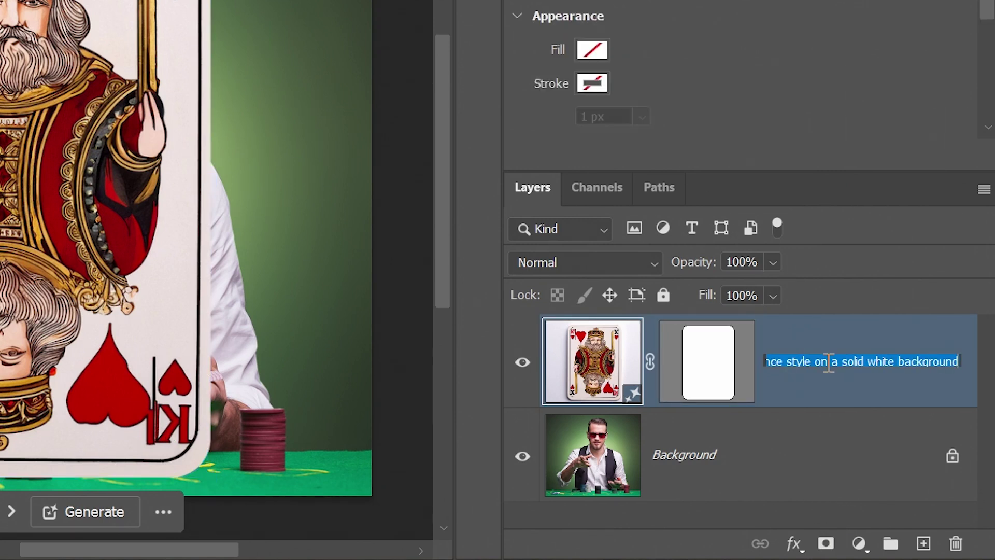
right_click(894, 365)
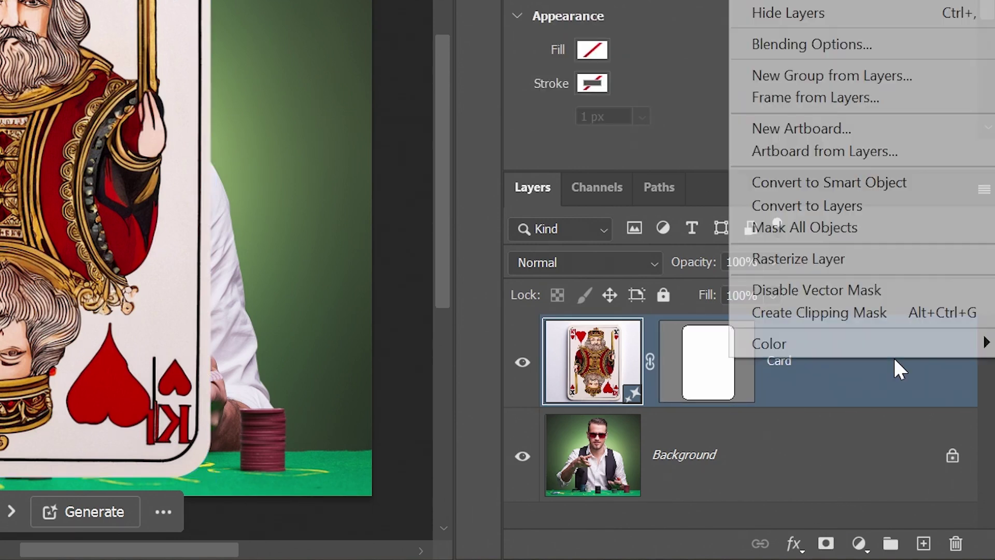
left_click(851, 189)
Shrink the card and distort its corners so it tilts in perspective above the man's outstretched hand.
key("ctrl+t")
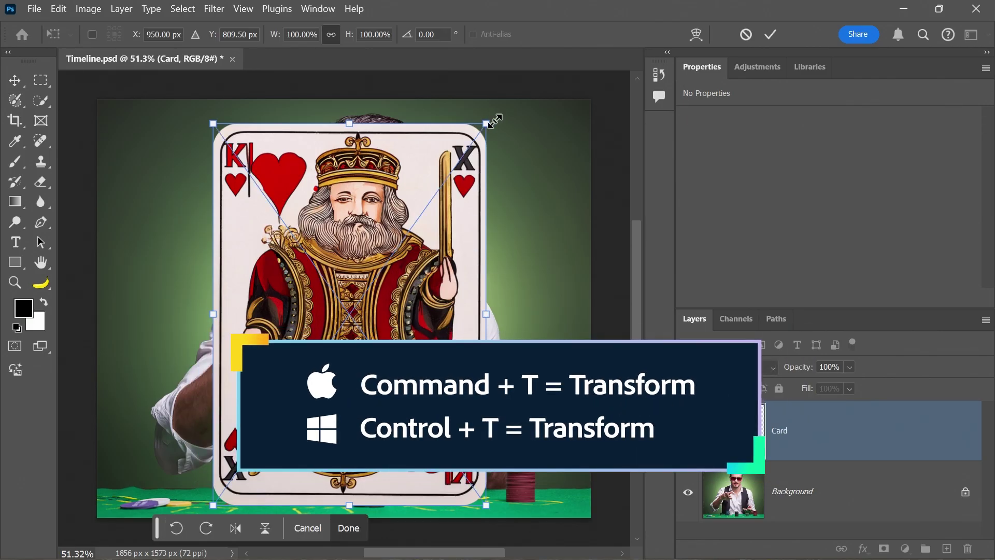
left_click_drag(495, 121, 351, 312)
right_click(230, 192)
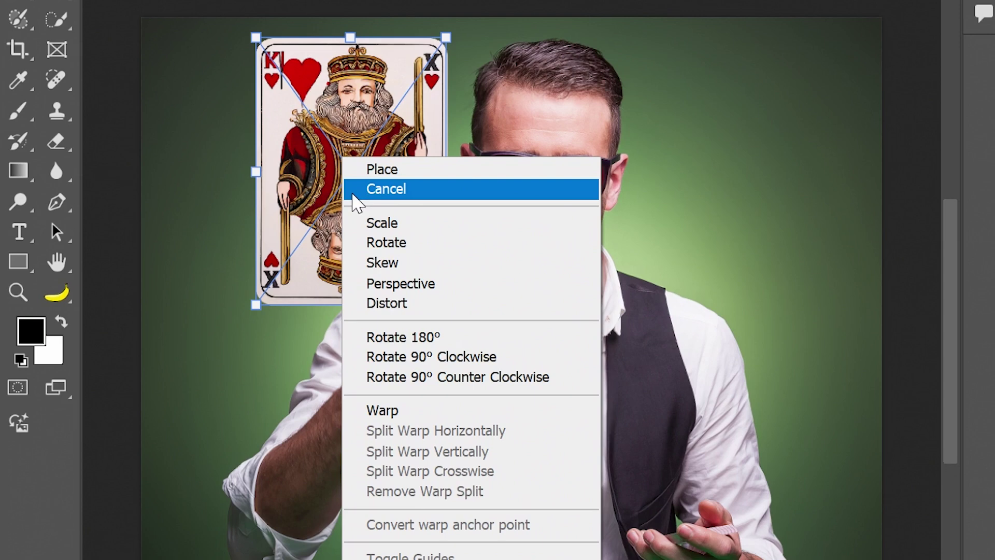
left_click(388, 304)
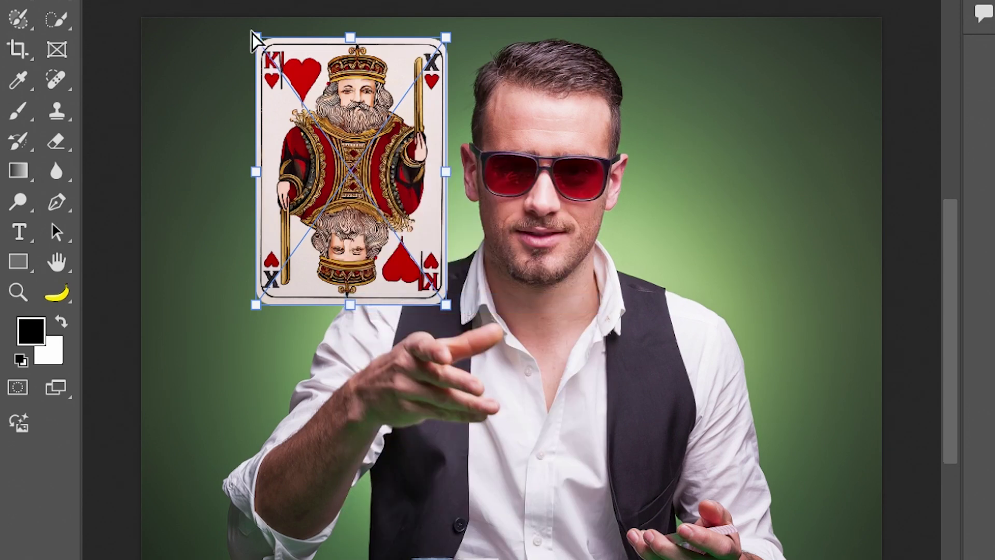
left_click_drag(252, 33, 222, 87)
left_click_drag(444, 39, 404, 52)
left_click_drag(350, 305, 365, 234)
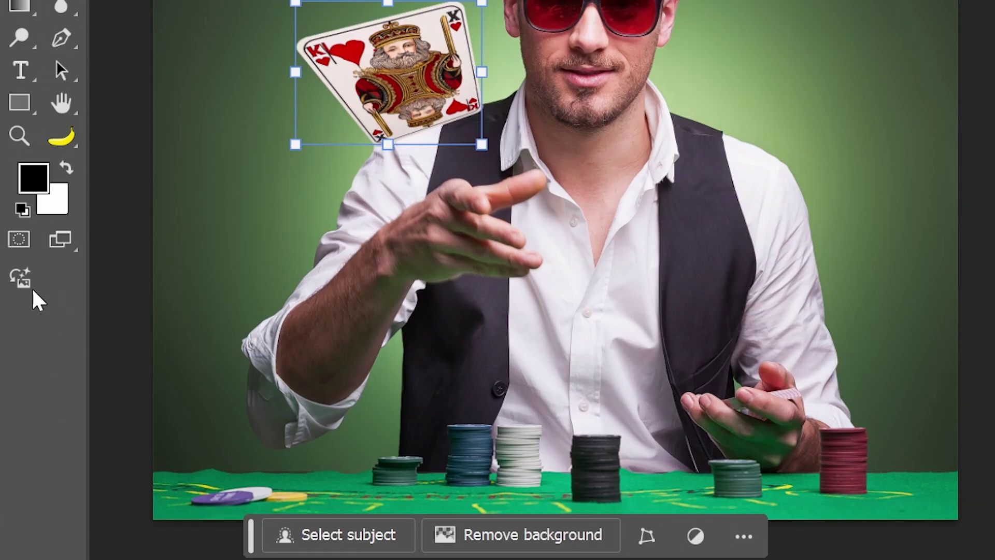
Generate a new image with content type Photo from the prompt "fog overlay on a black background".
left_click(18, 280)
type("f")
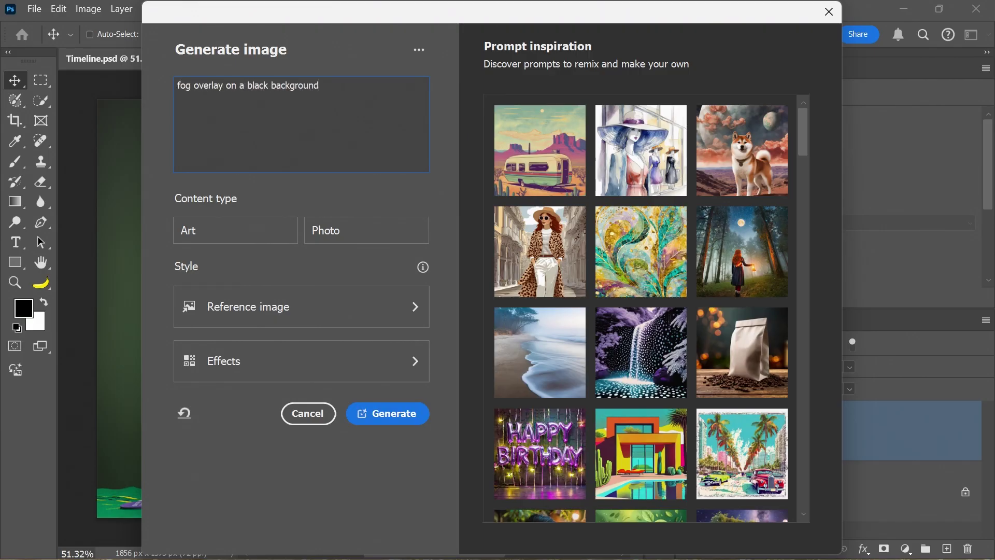
left_click(366, 230)
left_click(395, 417)
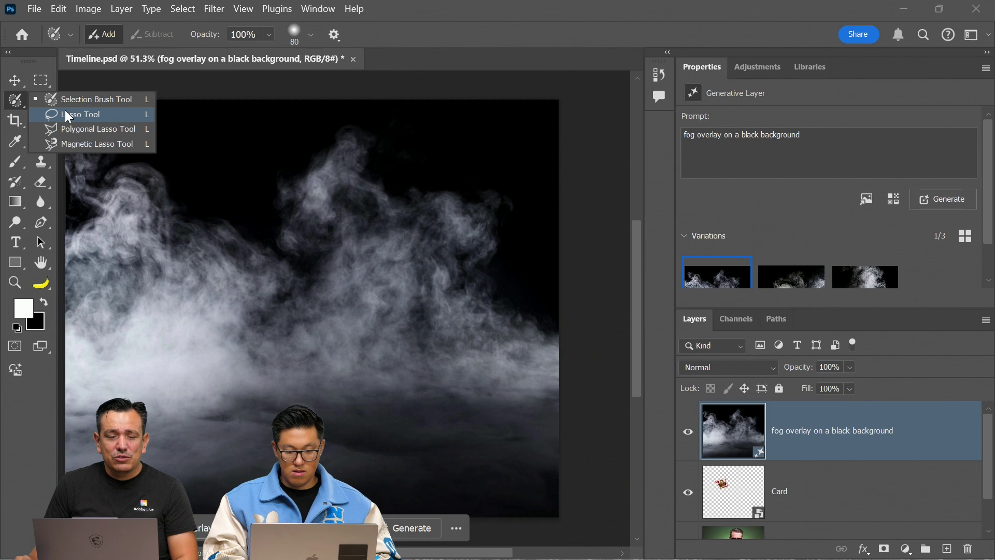
Select a large irregular area around the tall fog plume with the Lasso tool and copy it.
left_click(64, 110)
mouse_move(483, 167)
left_mouse_down()
mouse_move(396, 106)
mouse_move(316, 116)
left_mouse_up()
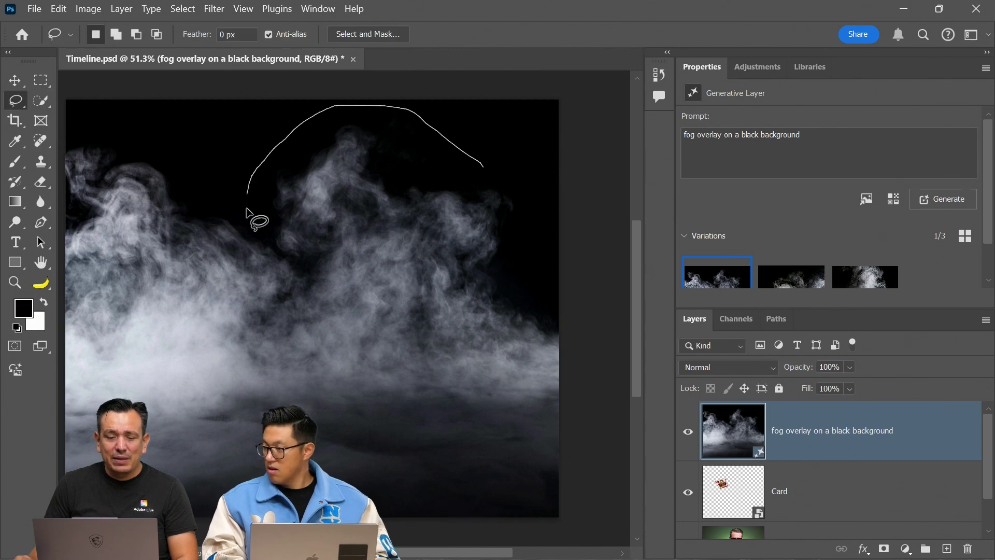
left_click_drag(531, 258, 442, 159)
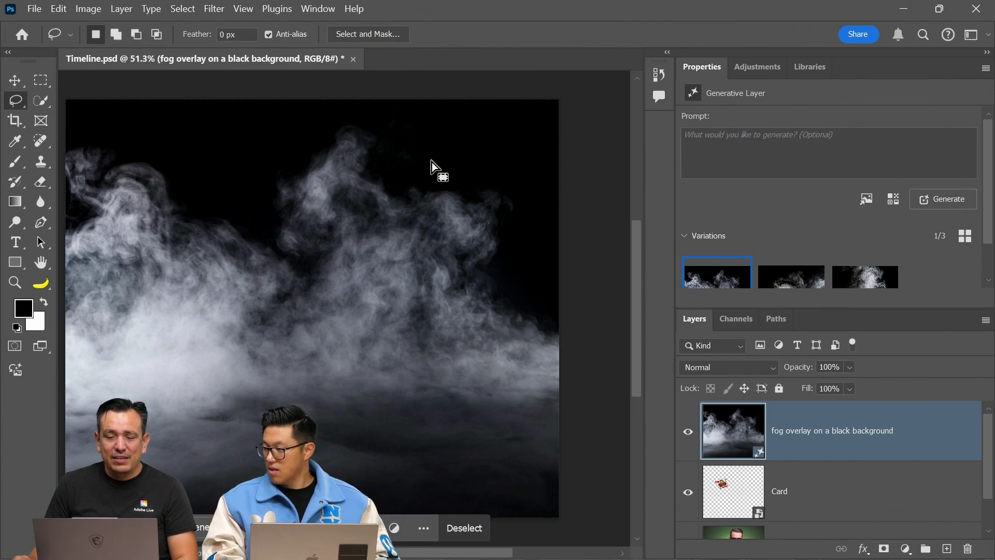
key("ctrl+c")
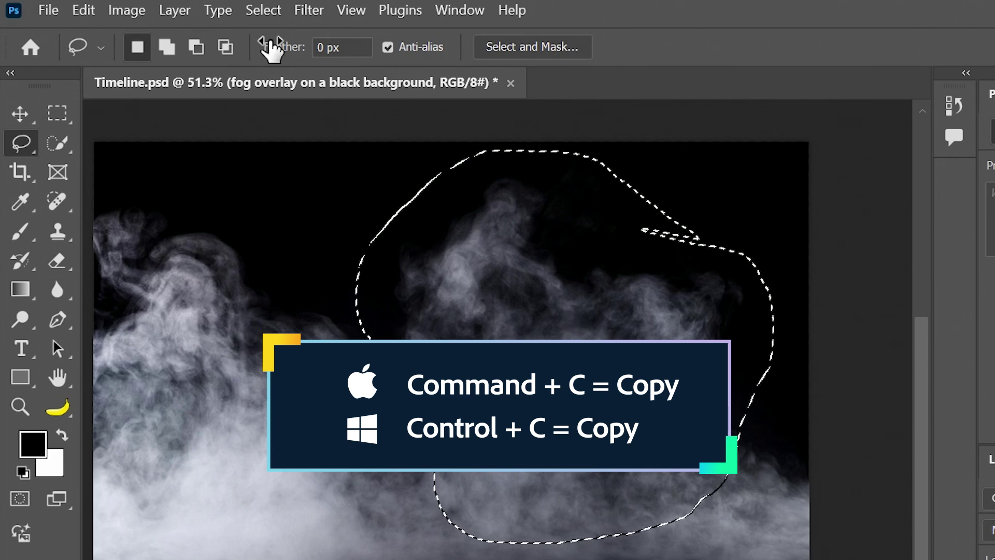
Create a new 1082 × 1018 px document containing the copied fog as a layer above a solid black background.
left_click(52, 11)
left_click(66, 33)
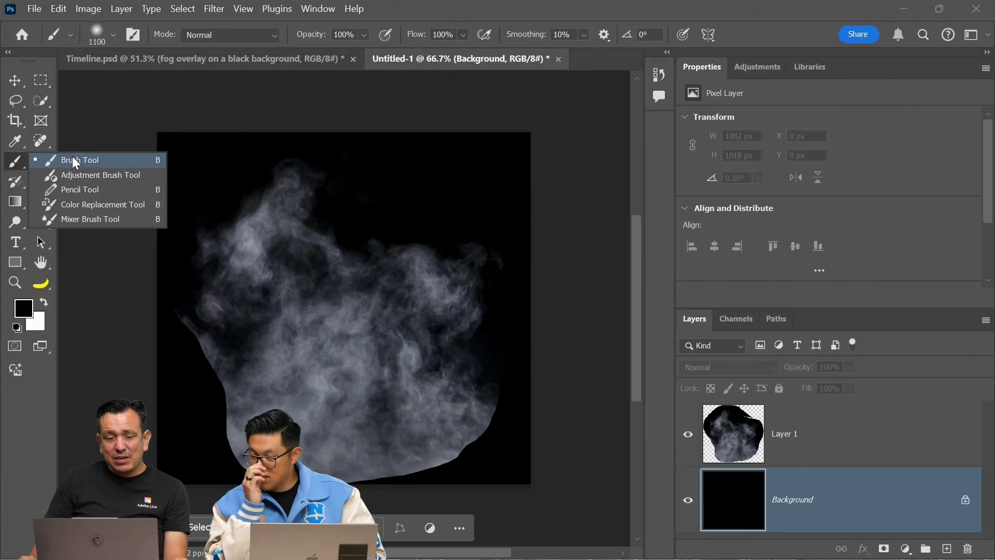
left_click(72, 156)
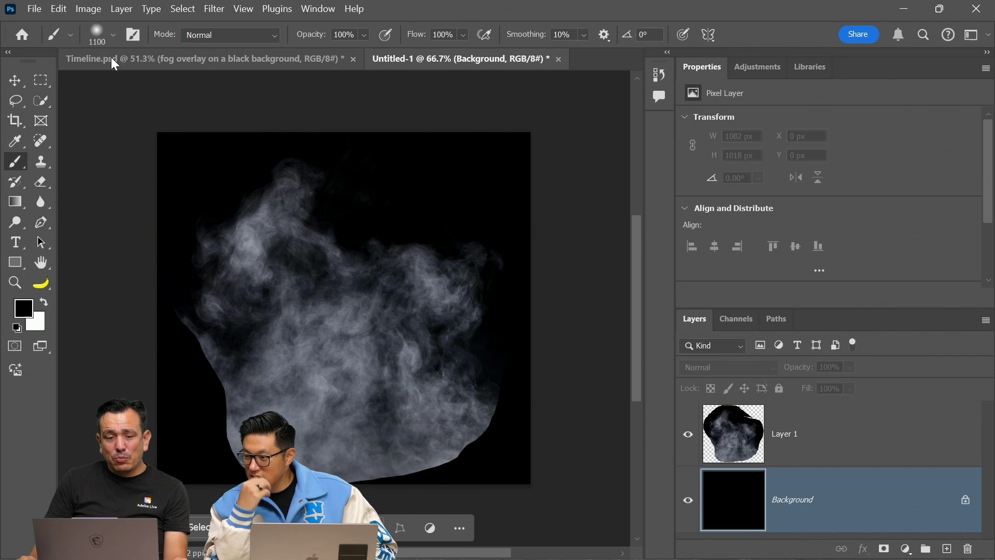
Add a mask to the fog layer and paint it with a soft black brush to fade the hard cut edges.
left_click(113, 35)
mouse_move(94, 120)
left_mouse_down()
mouse_move(83, 123)
mouse_move(181, 124)
mouse_move(64, 123)
left_mouse_up()
left_click(785, 433)
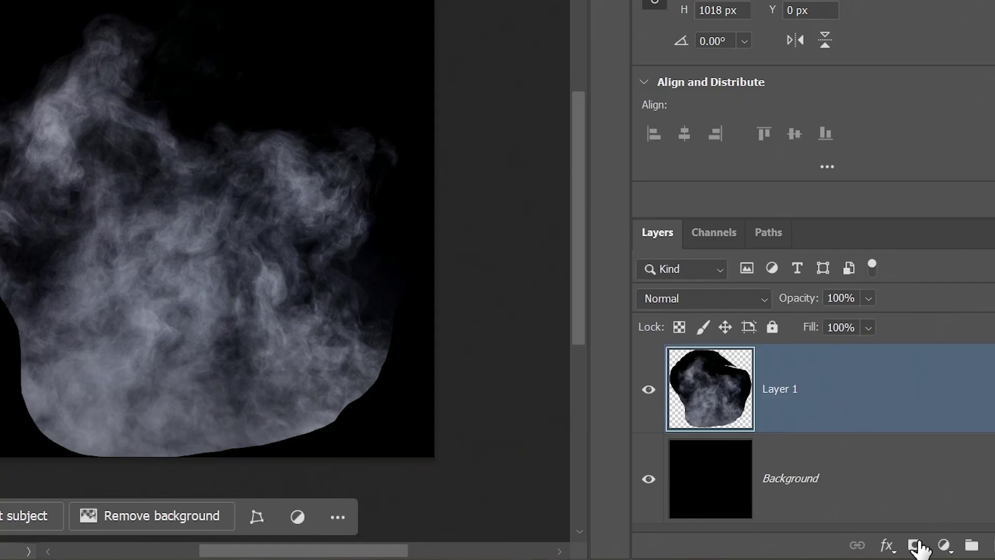
left_click(883, 548)
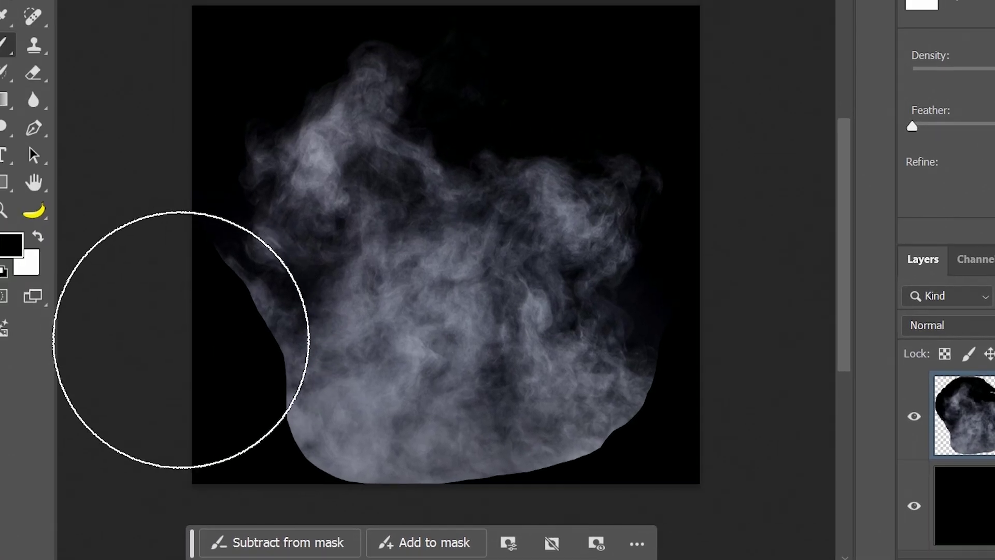
key("[")
key("[")
key("[")
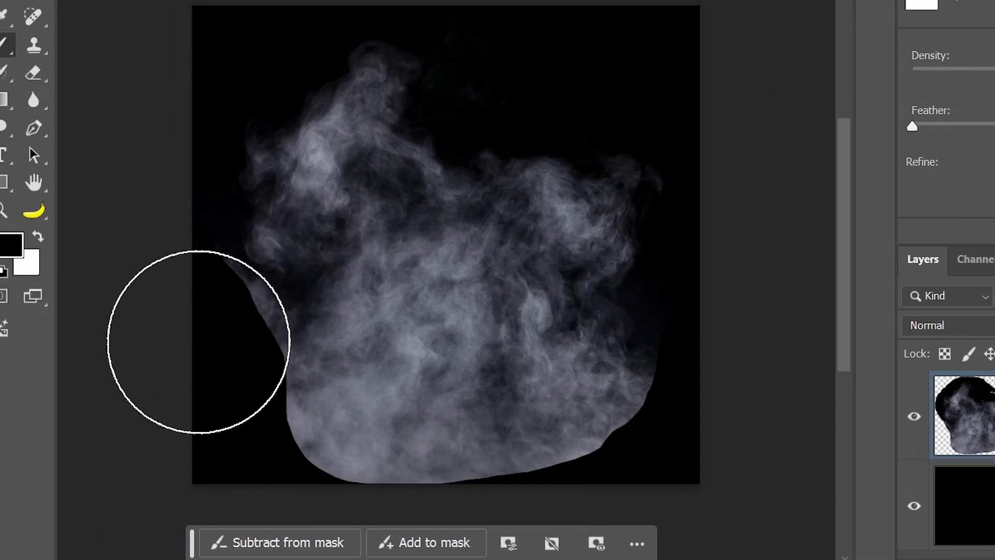
left_click_drag(207, 305, 247, 378)
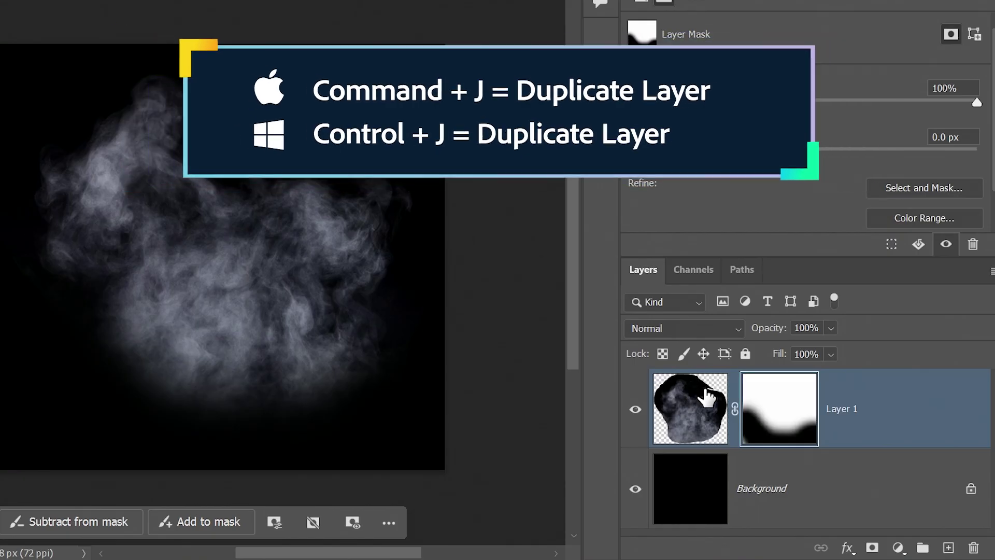
Duplicate the masked fog layer, start a free transform on the copy and set its blend mode to Screen.
key("ctrl+j")
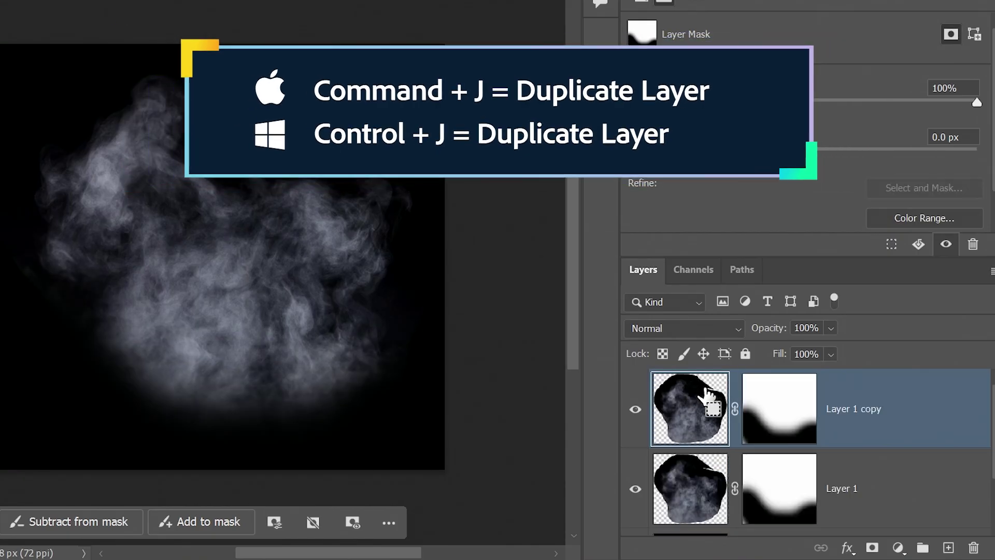
key("ctrl+t")
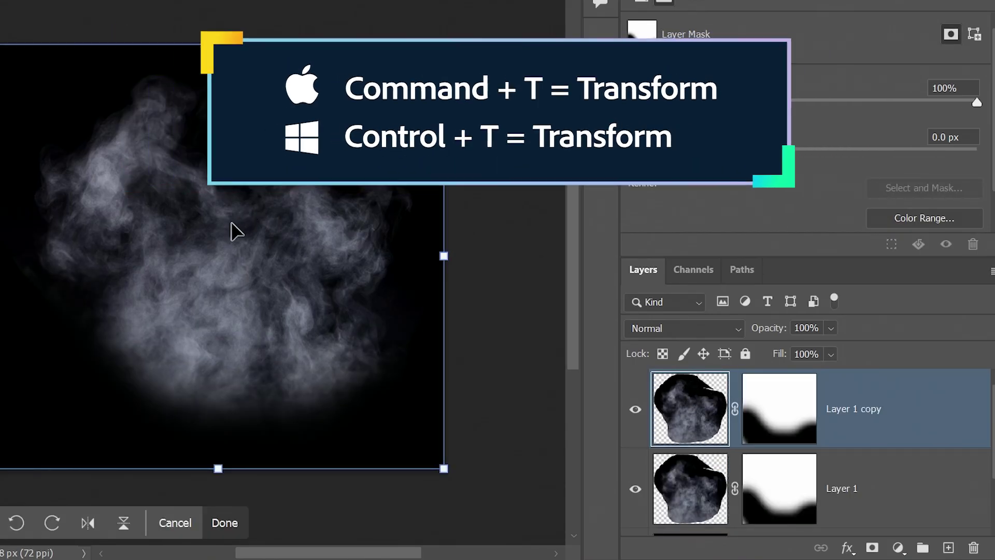
left_click(643, 329)
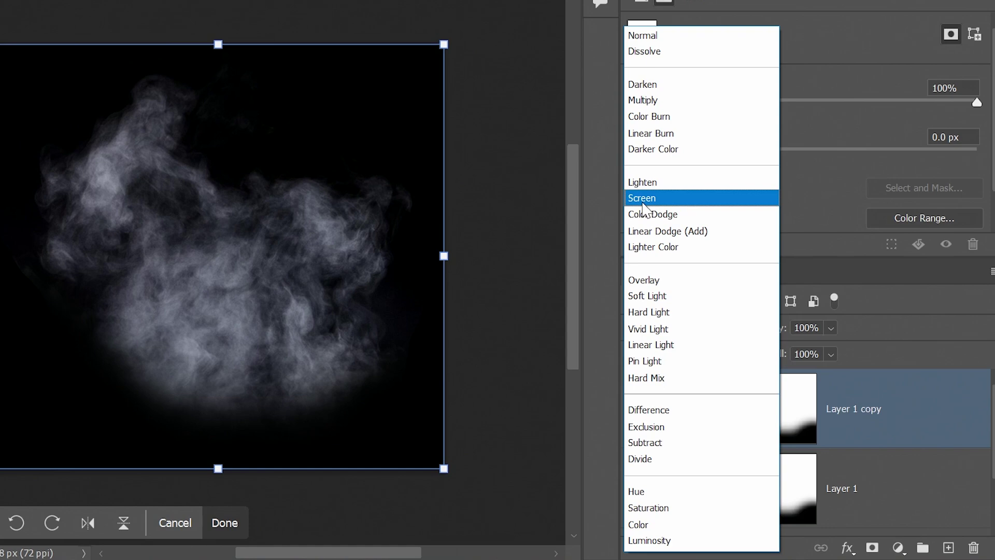
left_click(643, 193)
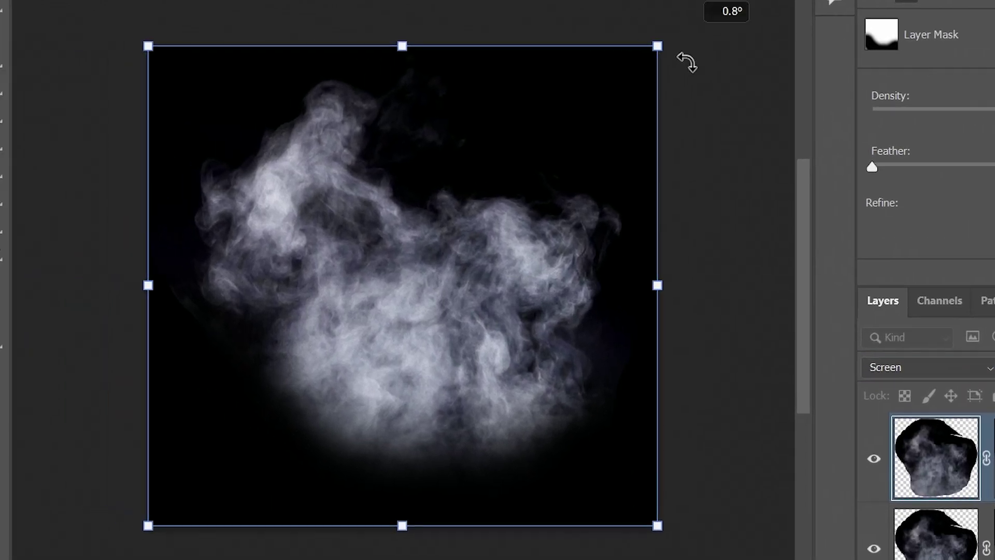
Rotate, flip and resize the duplicated fog to fill out the cloud, and merge all layers into one.
left_click_drag(686, 62, 373, 440)
left_click_drag(452, 302, 435, 380)
left_click_drag(522, 399, 521, 399)
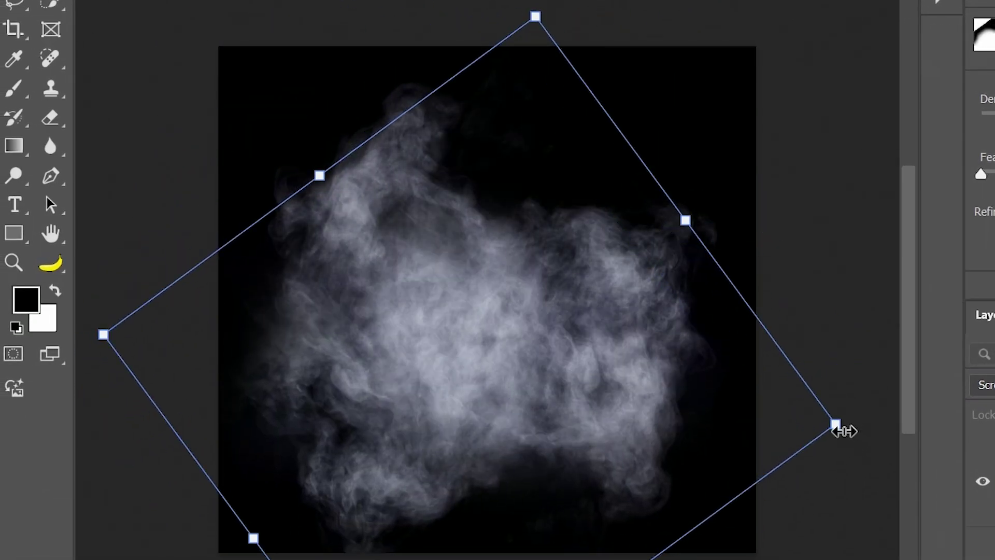
left_click_drag(836, 425, 858, 425)
right_click(508, 362)
left_click(622, 316)
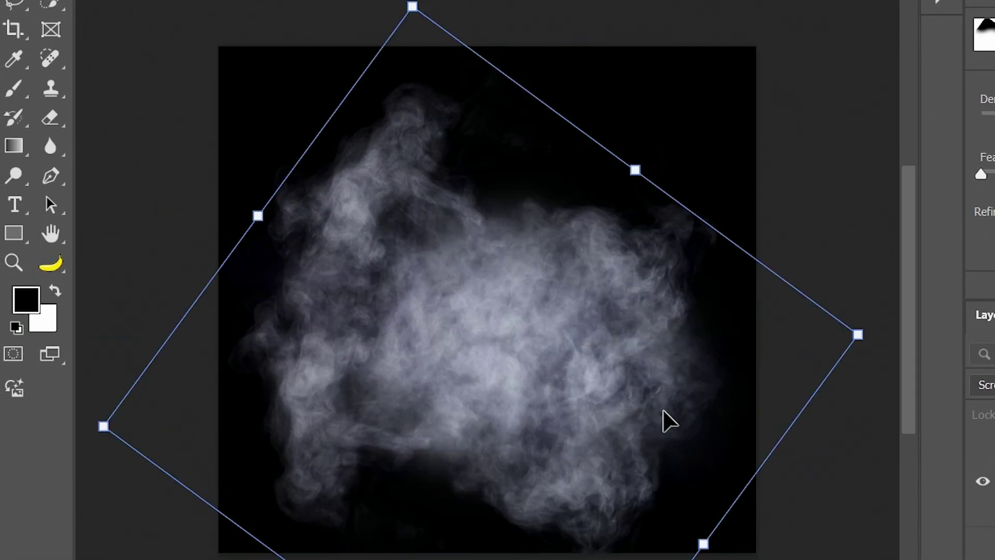
left_click_drag(668, 421, 735, 409)
left_click_drag(751, 528, 682, 479)
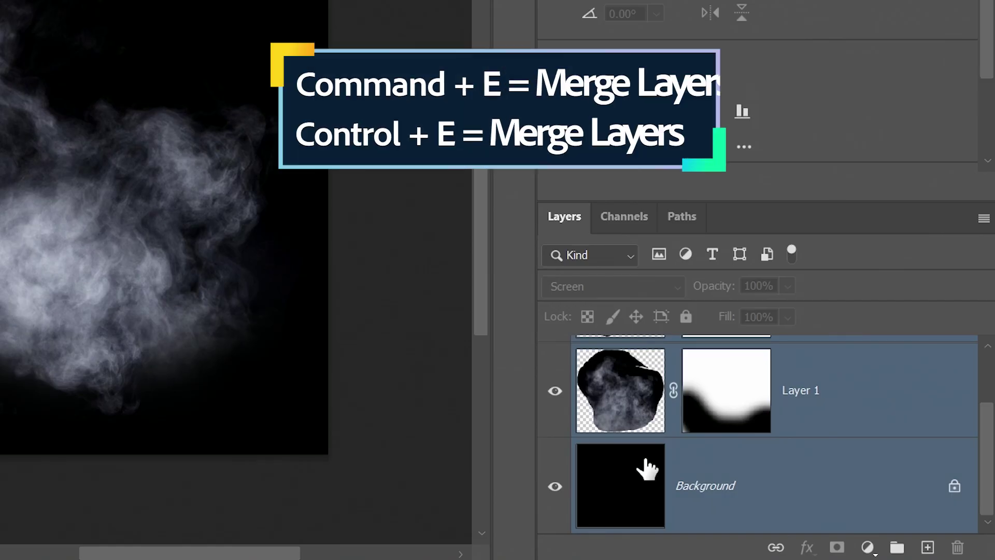
key("ctrl+e")
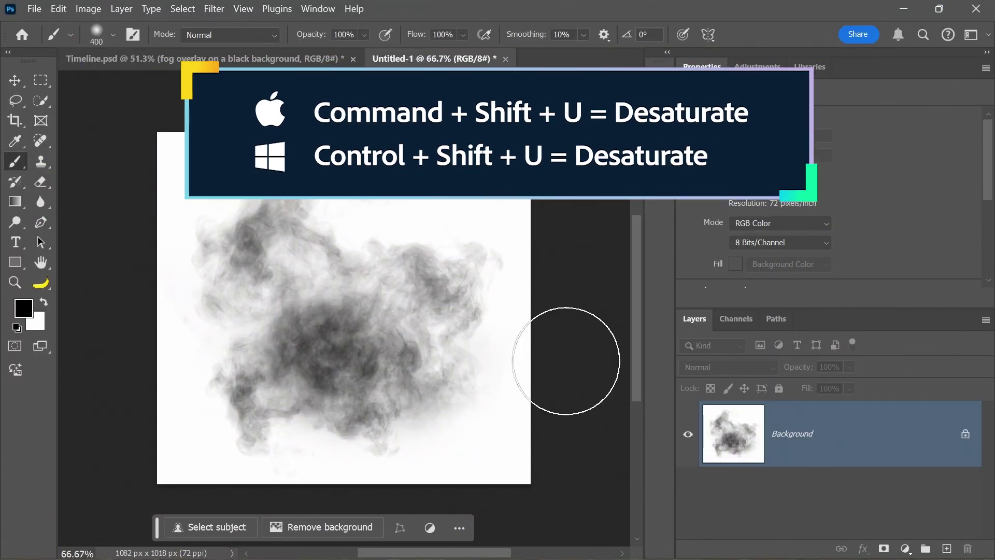
Define the dark fog on the white background as a brush preset named Fog.
left_click(59, 8)
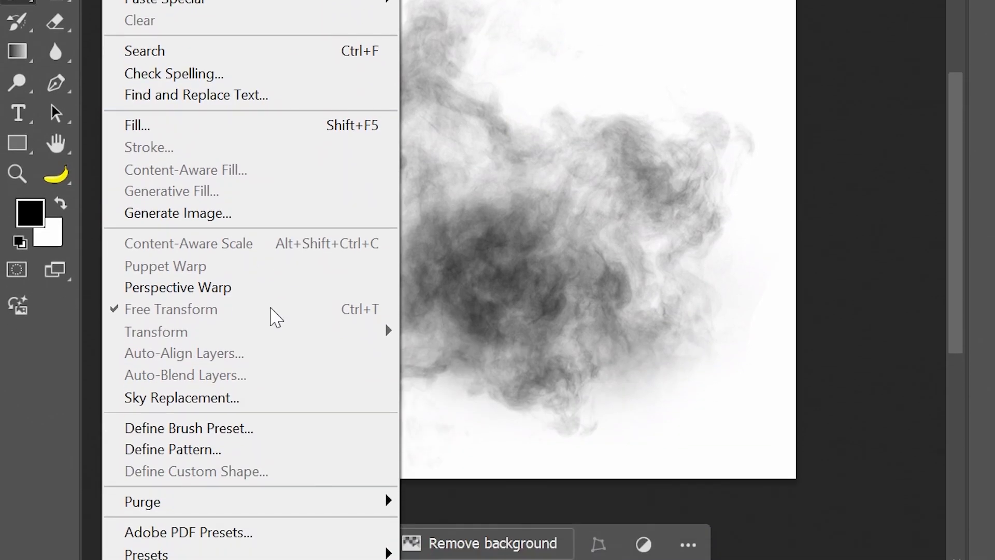
left_click(252, 440)
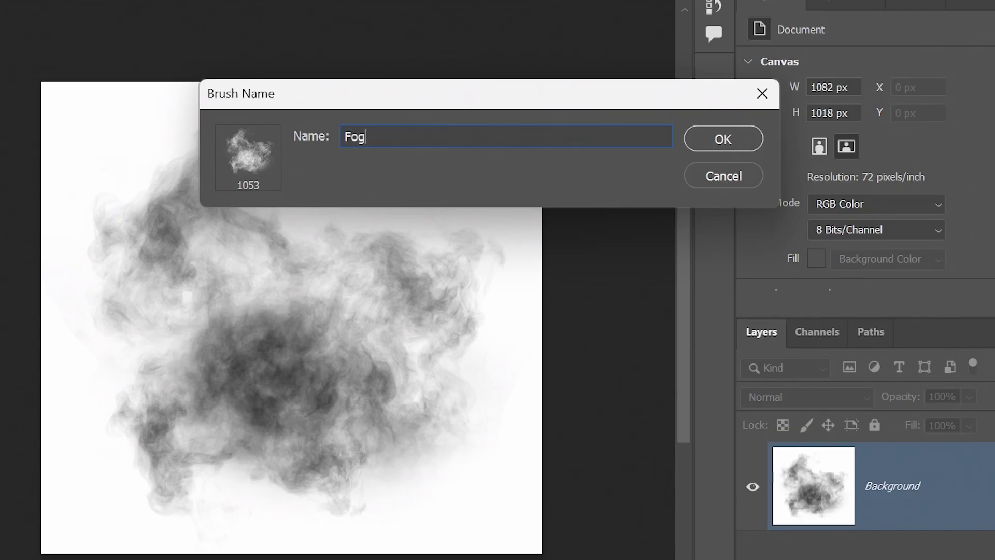
left_click(724, 139)
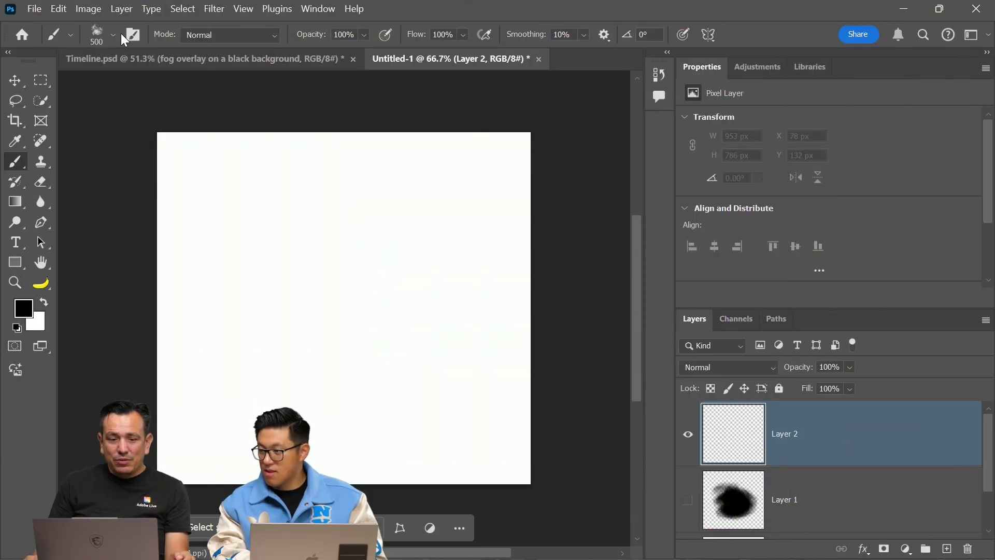
Adjust the fog brush's spacing, turn on Shape Dynamics and raise its jitter.
left_click(133, 35)
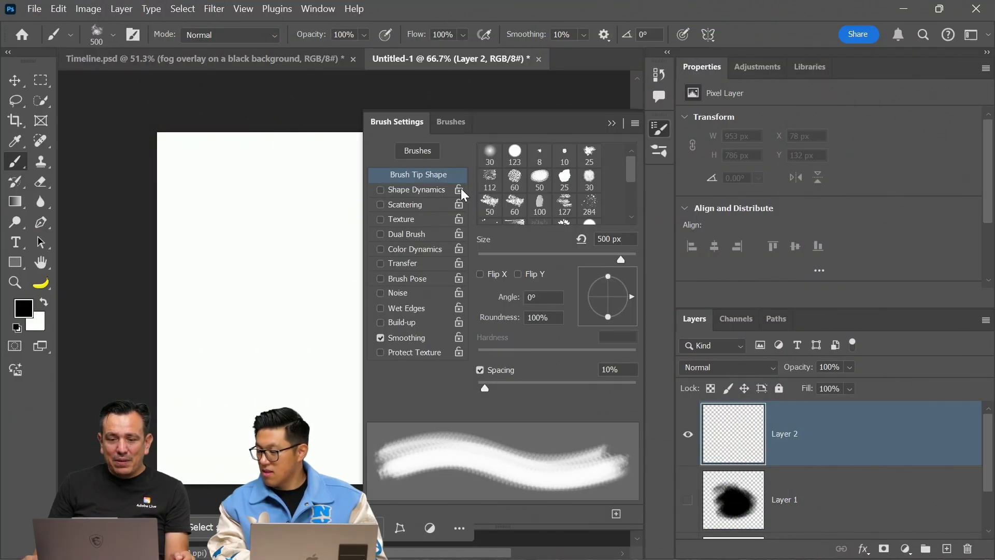
left_click_drag(493, 386, 497, 382)
left_click(423, 191)
left_click_drag(478, 166, 601, 151)
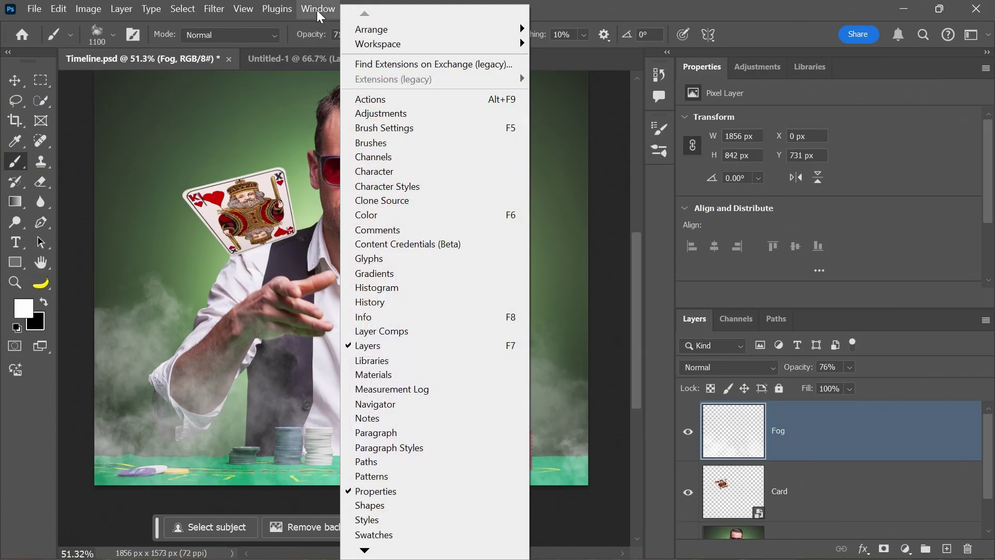
Show the Timeline for the dealer composition and create a video timeline from its layers.
scroll(386, 418, "down", 2)
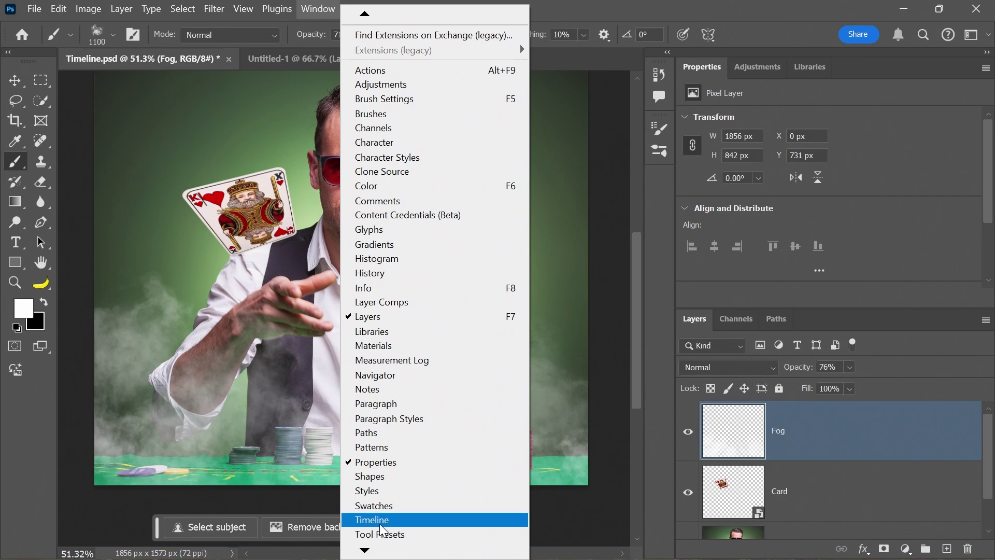
left_click(378, 517)
left_click(343, 455)
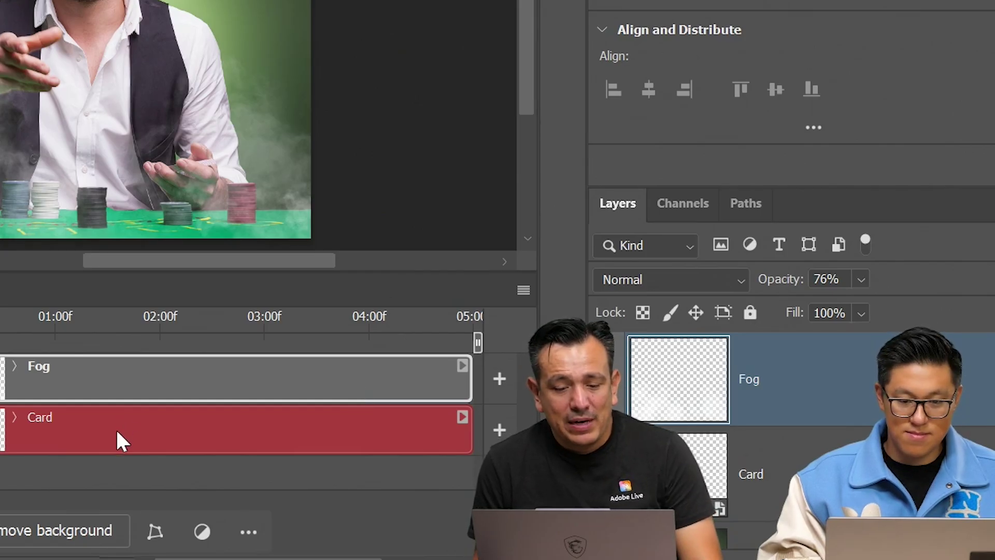
Give the Card clip a starting Transform keyframe at 0:00, with the card shrunk to about 276 × 227 px near the dealer's hand.
left_click(388, 421)
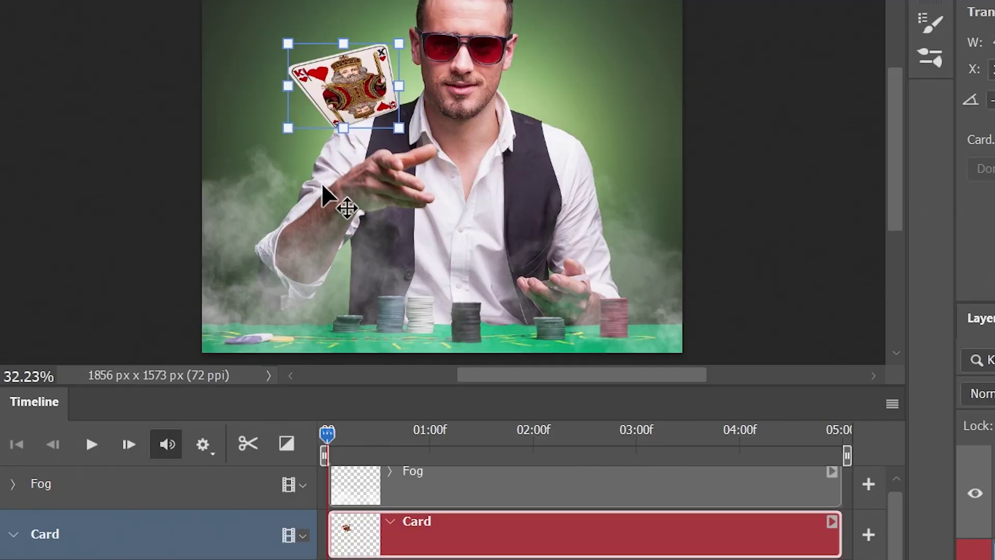
left_click_drag(276, 241, 327, 297)
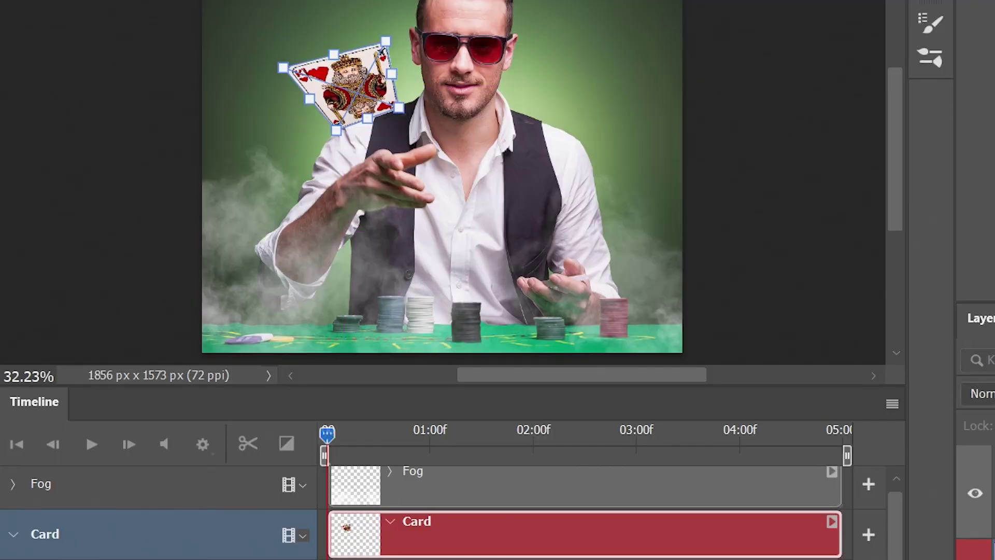
left_click_drag(280, 57, 315, 68)
mouse_move(362, 116)
left_mouse_down()
mouse_move(364, 132)
mouse_move(360, 112)
left_mouse_up()
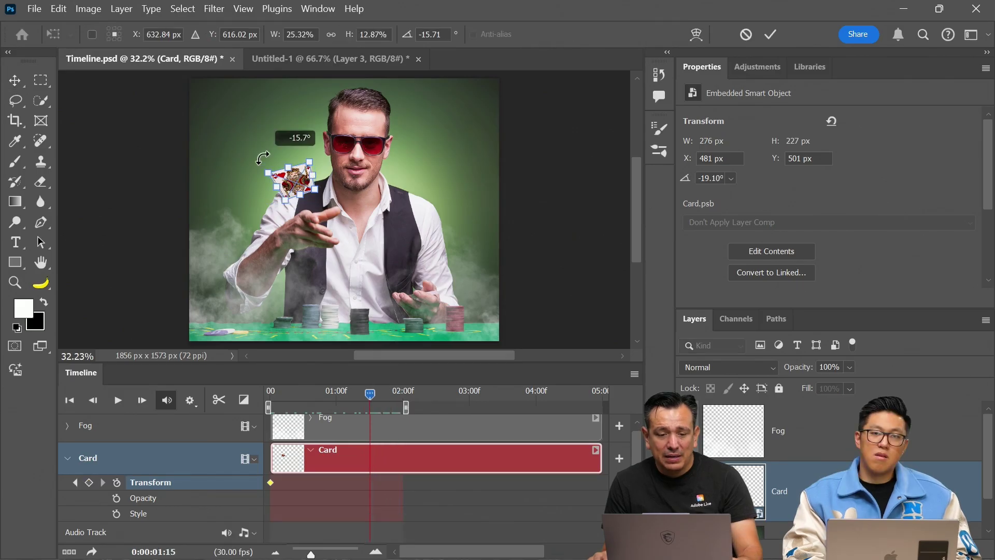
Move the card up and left, enlarge it to about 469 px wide at -28.41°, and place this Transform keyframe at 02:00f.
left_click_drag(260, 162, 235, 136)
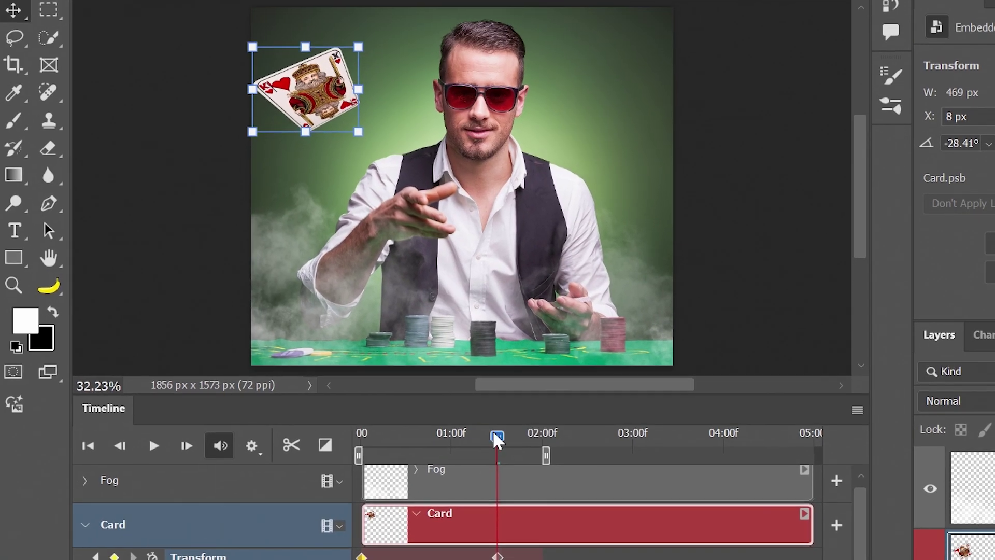
left_click_drag(456, 340, 405, 351)
left_click_drag(450, 455, 418, 467)
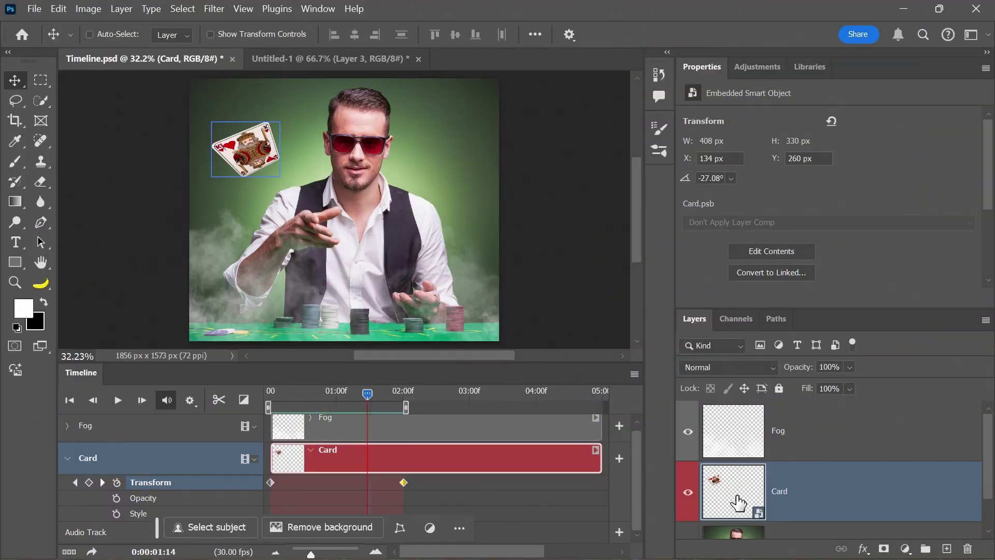
Open the Card smart object's contents, create a video timeline there and duplicate the king card layer.
double_click(738, 502)
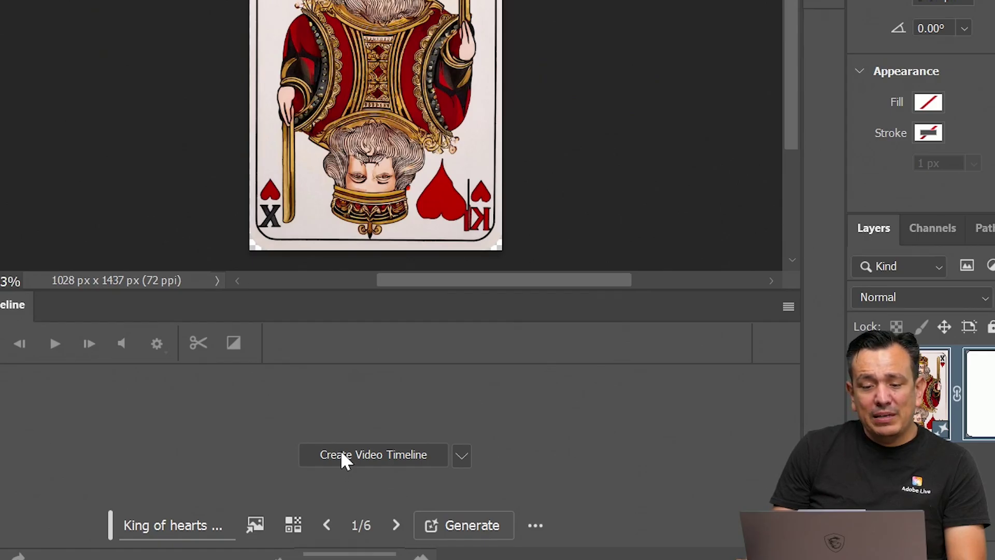
left_click(322, 481)
key("ctrl+j")
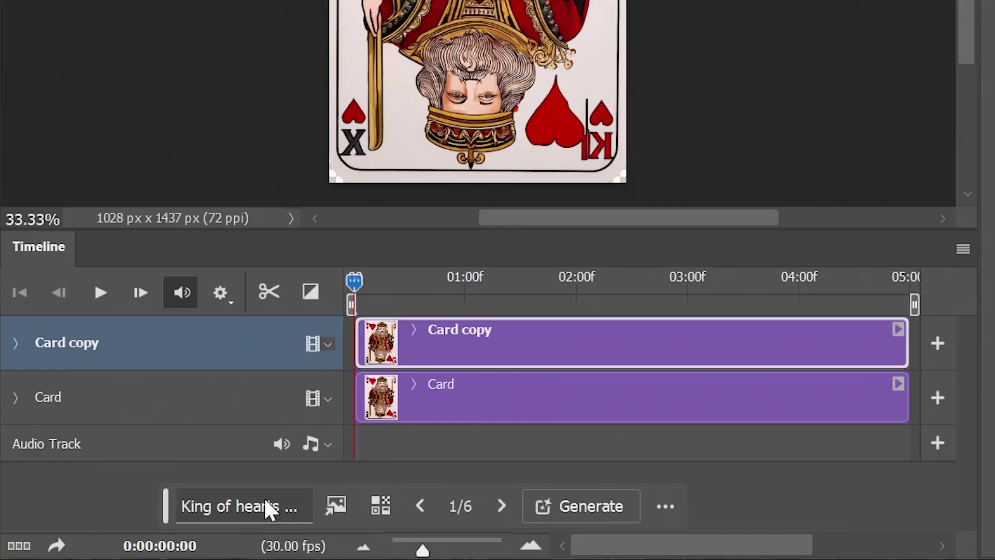
Replace "King of hearts" with "Ace of clubs" in the duplicate card's prompt and generate new variations.
left_click(290, 508)
left_click_drag(284, 505, 87, 493)
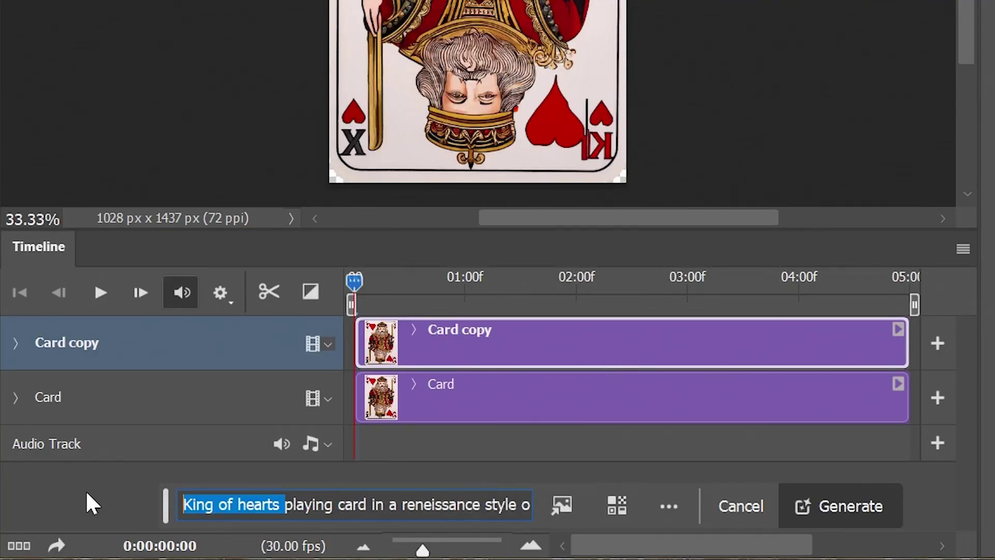
type("Ace of cl")
type("lubs")
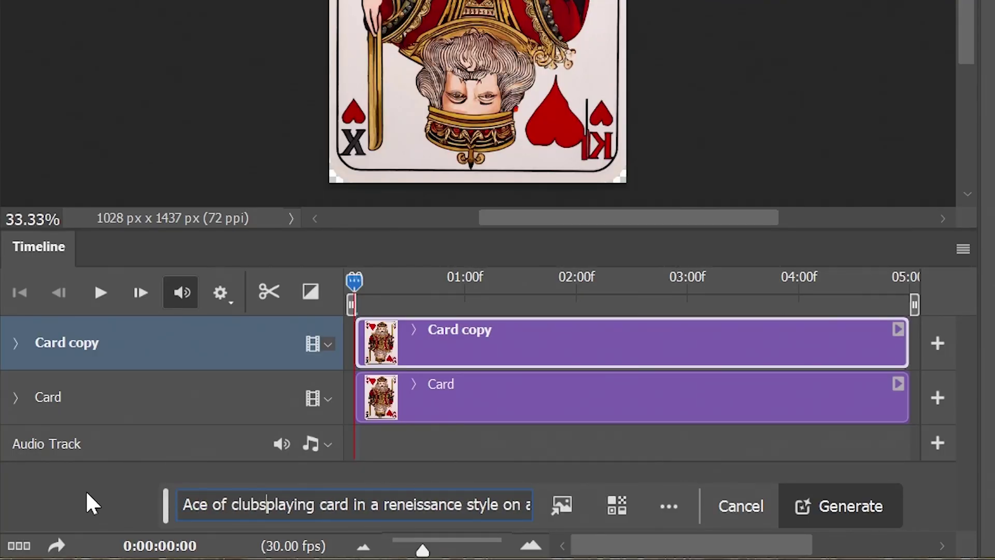
key("Return")
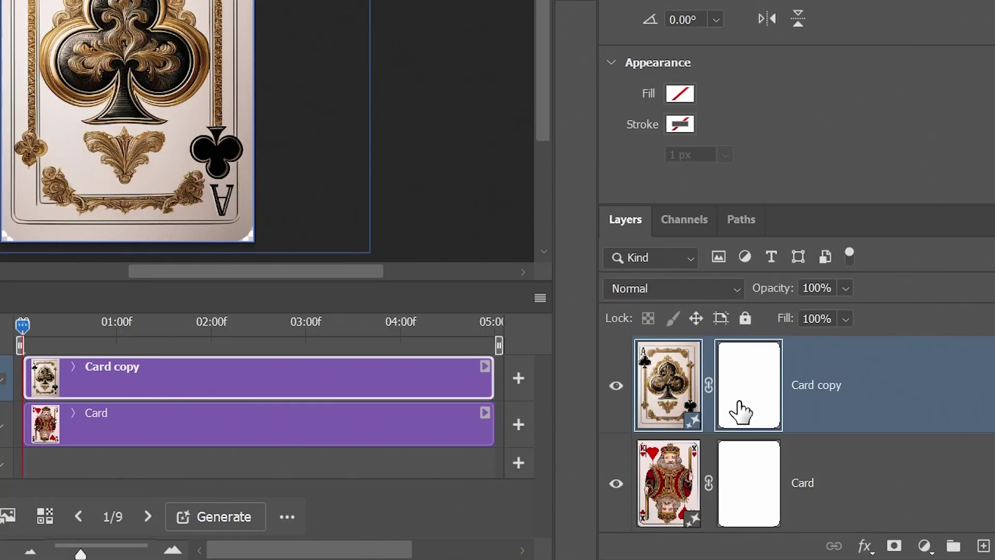
Delete the vector mask from the Card copy layer and clip that layer to the king card below.
left_click(739, 402)
right_click(742, 379)
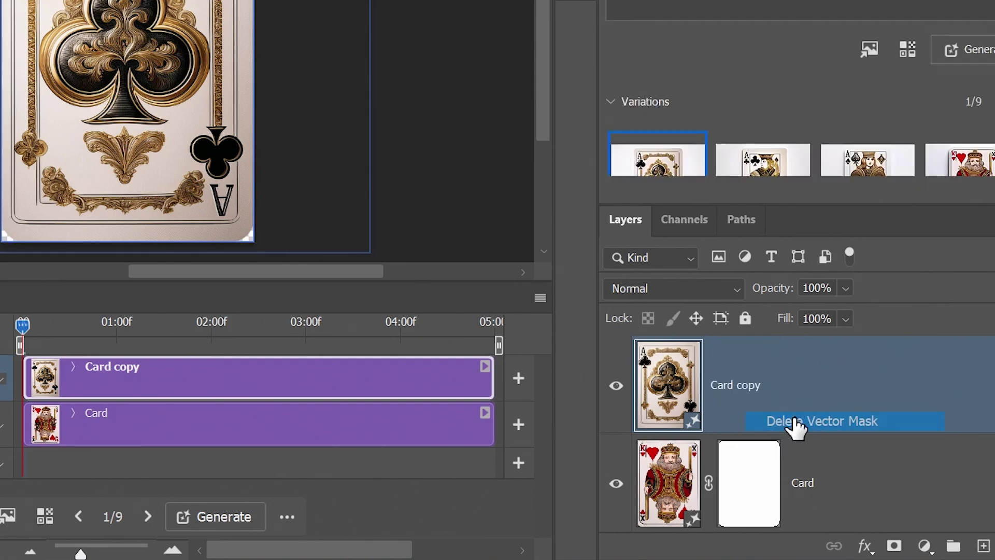
left_click(792, 422)
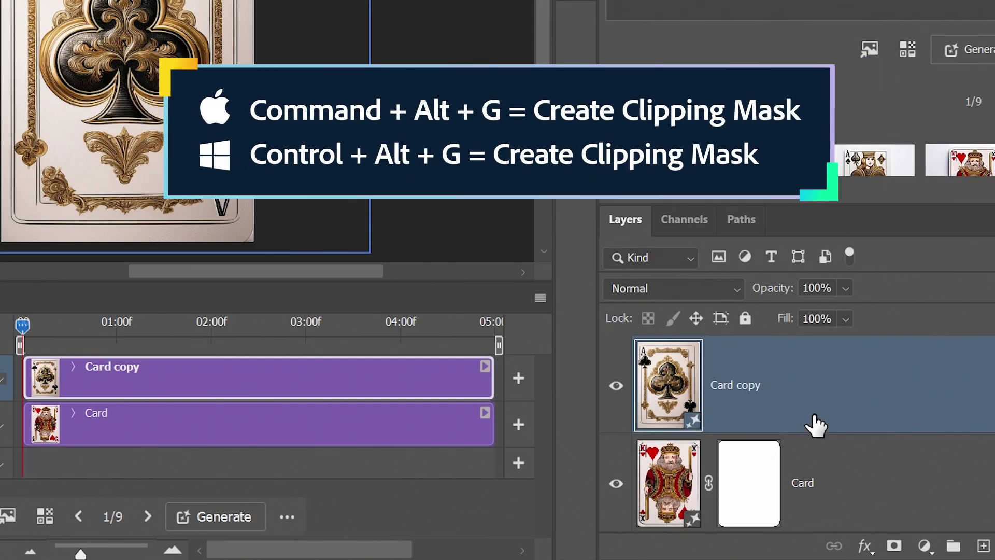
key("ctrl+alt+g")
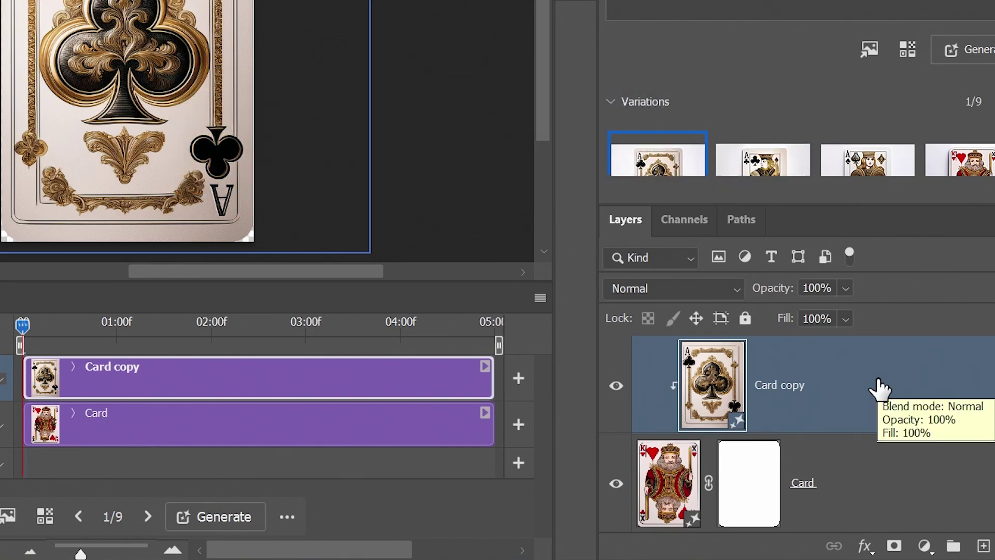
Add a black layer mask to the ace of clubs copy.
left_click(883, 481, "shift")
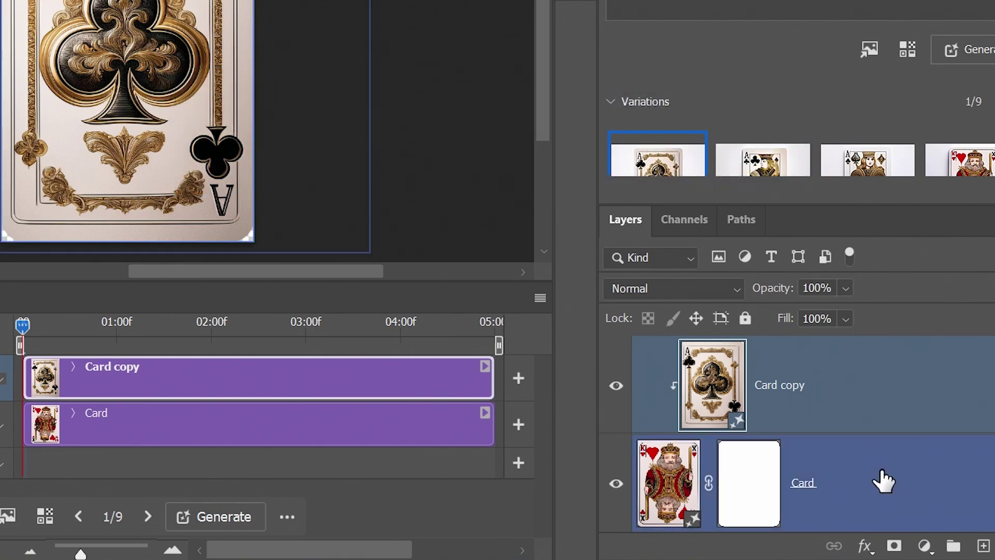
left_click(894, 546)
left_click(894, 545, "alt")
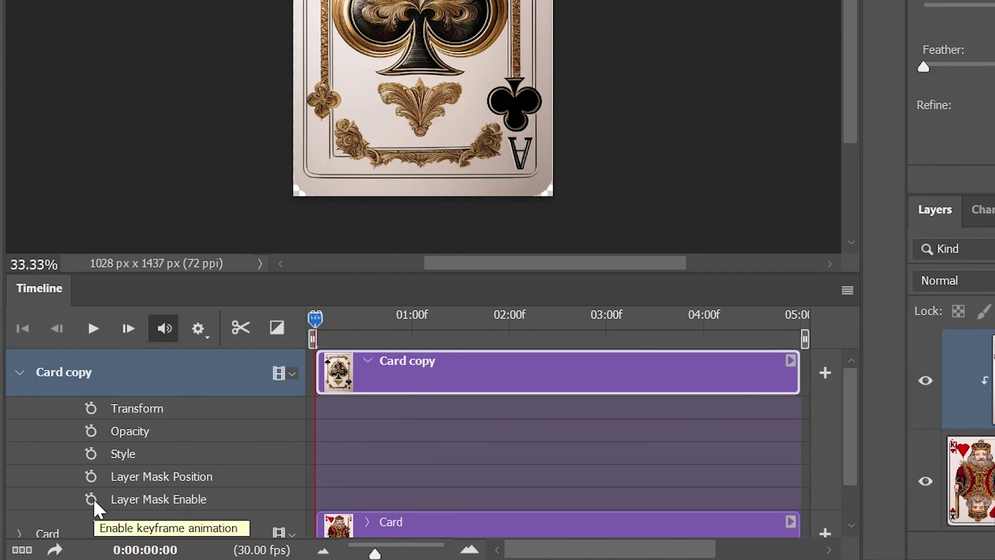
Keyframe Layer Mask Enable on the ace copy so the mask is off at 0:00 and on at 01:00f, and preview the switch.
left_click(92, 499)
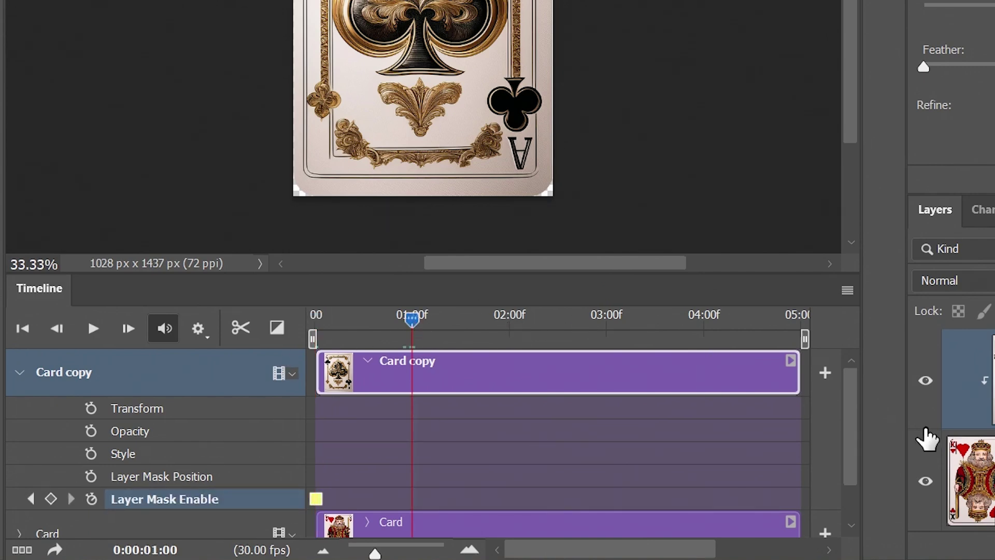
left_click(848, 394, "shift")
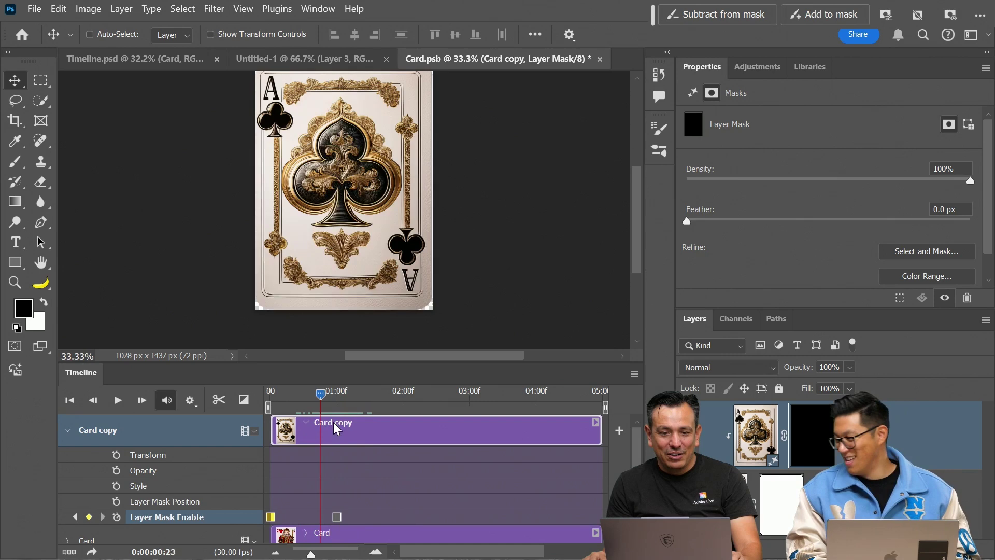
left_click_drag(179, 370, 197, 401)
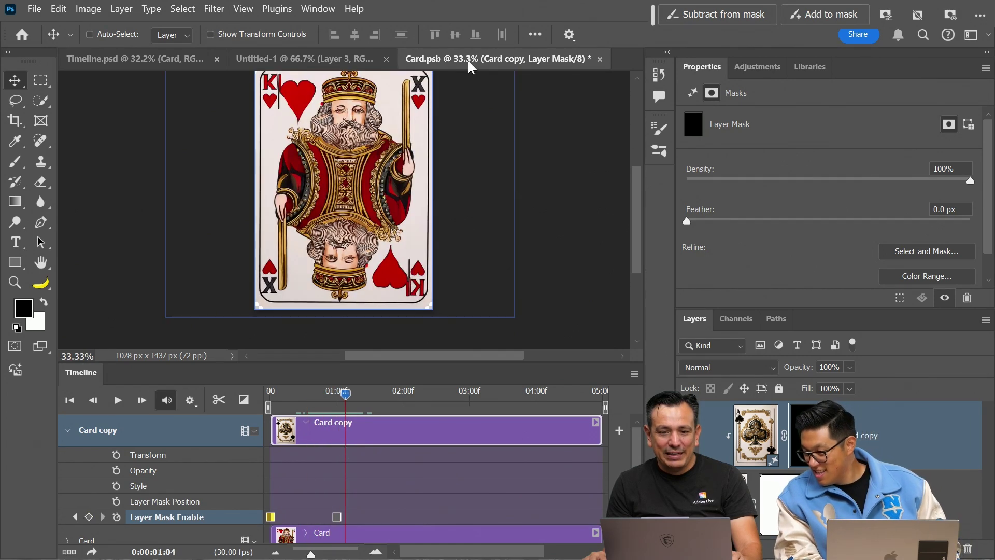
Close the card contents with changes saved and preview the switching card in the main composition's timeline.
left_click(600, 59)
key("Return")
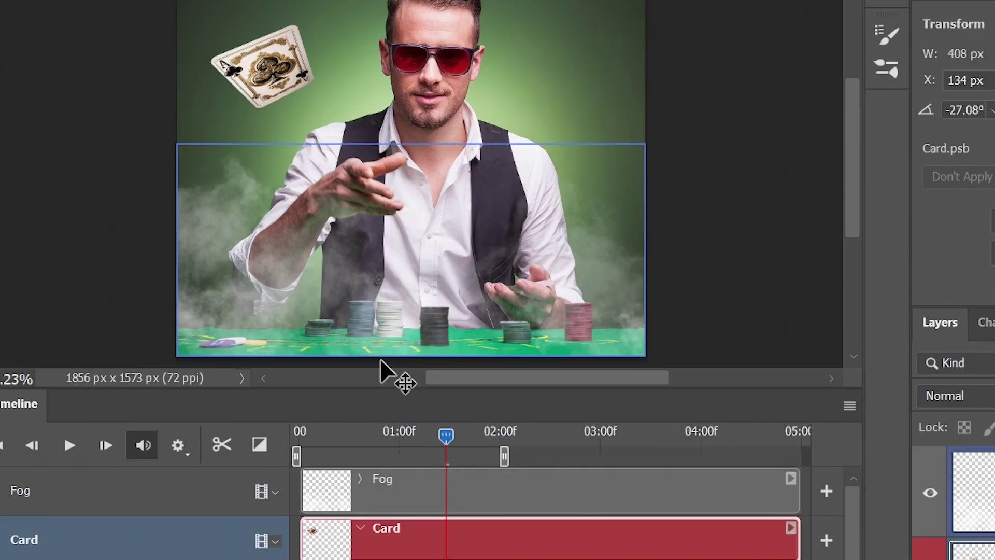
mouse_move(449, 440)
left_mouse_down()
mouse_move(440, 439)
mouse_move(457, 439)
left_mouse_up()
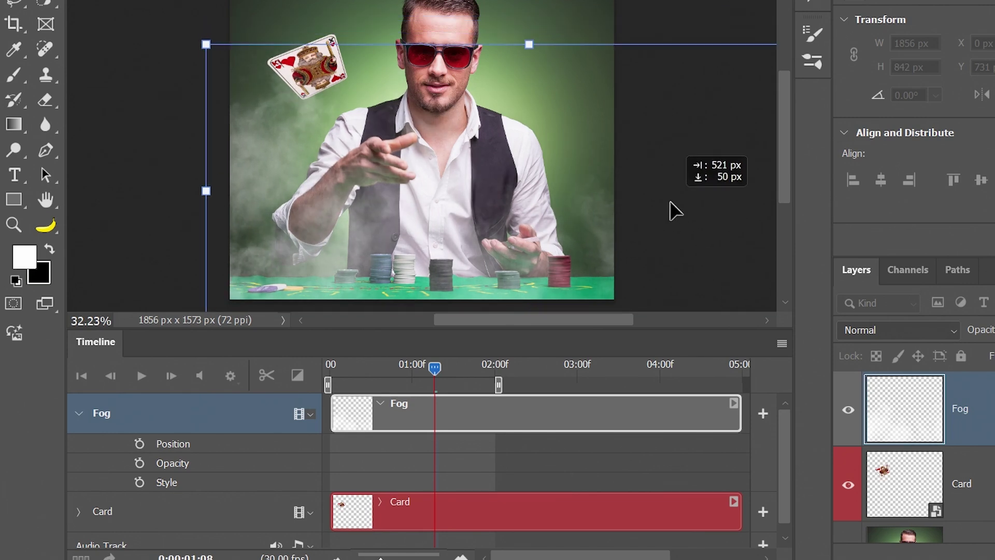
Enlarge the fog layer to 3124 × 1417 px and animate its Position so it drifts left between 0:00 and 05:00f.
left_click_drag(669, 200, 635, 200)
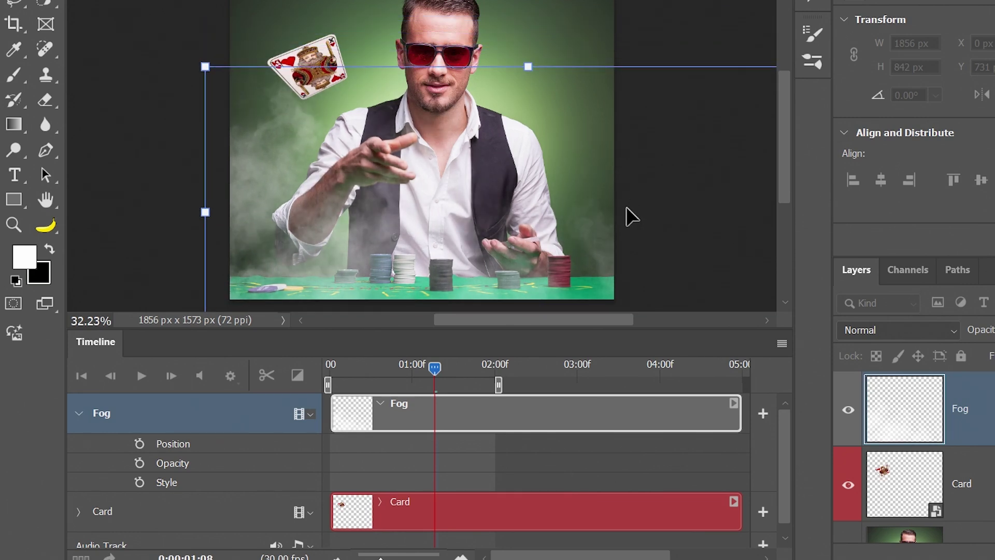
key("Return")
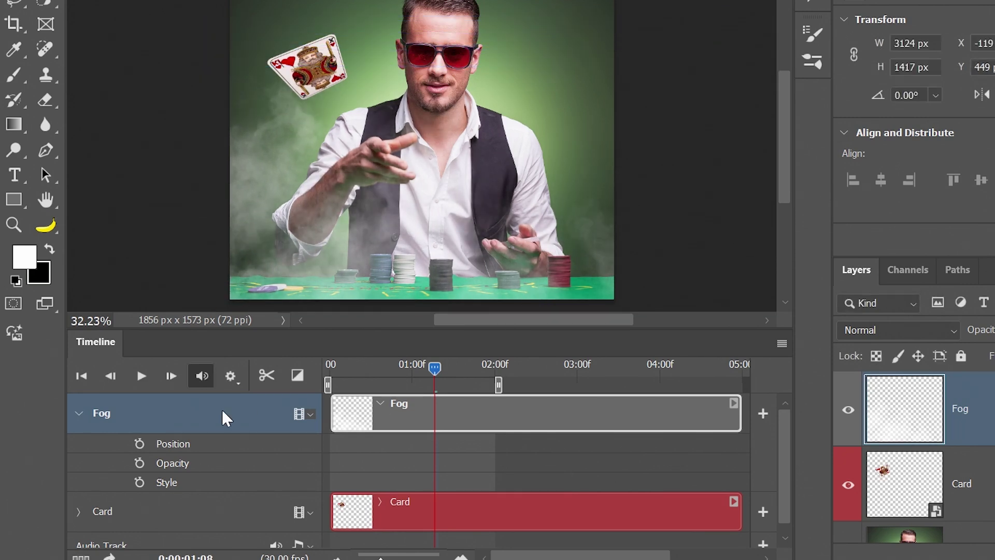
left_click(138, 443)
left_click_drag(436, 442, 330, 455)
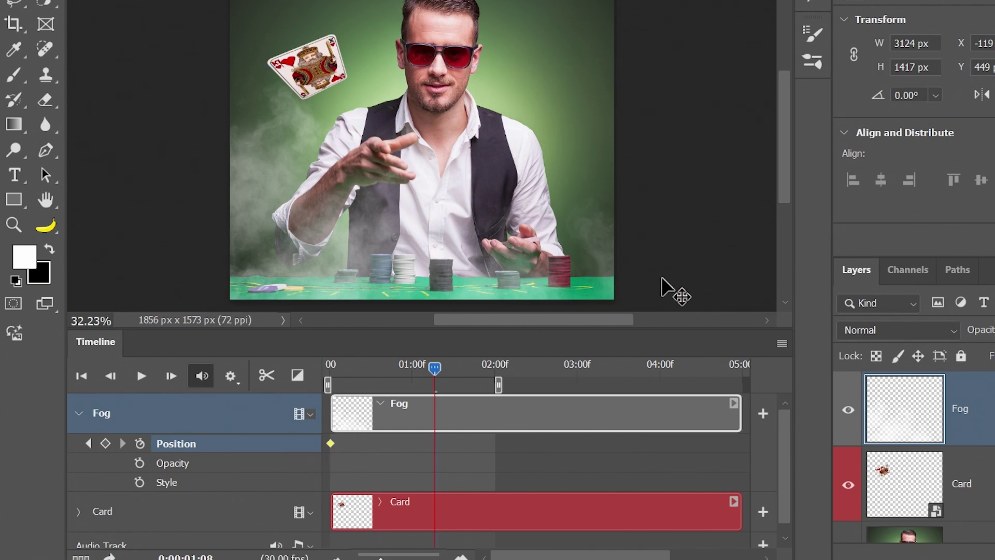
left_click_drag(665, 289, 429, 258)
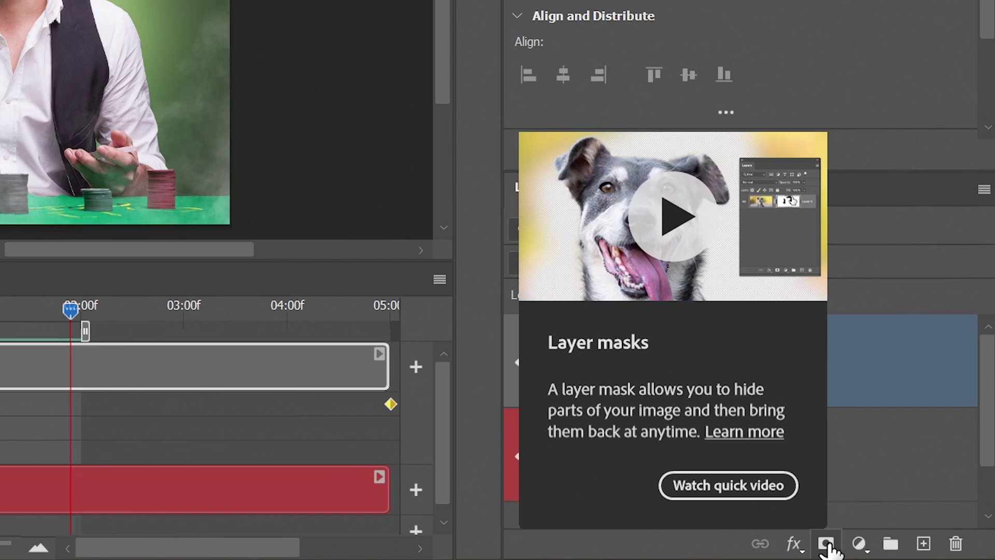
Add a black layer mask to the Fog layer, unlink it and fill it with the Clouds render filter.
left_click(826, 544, "alt")
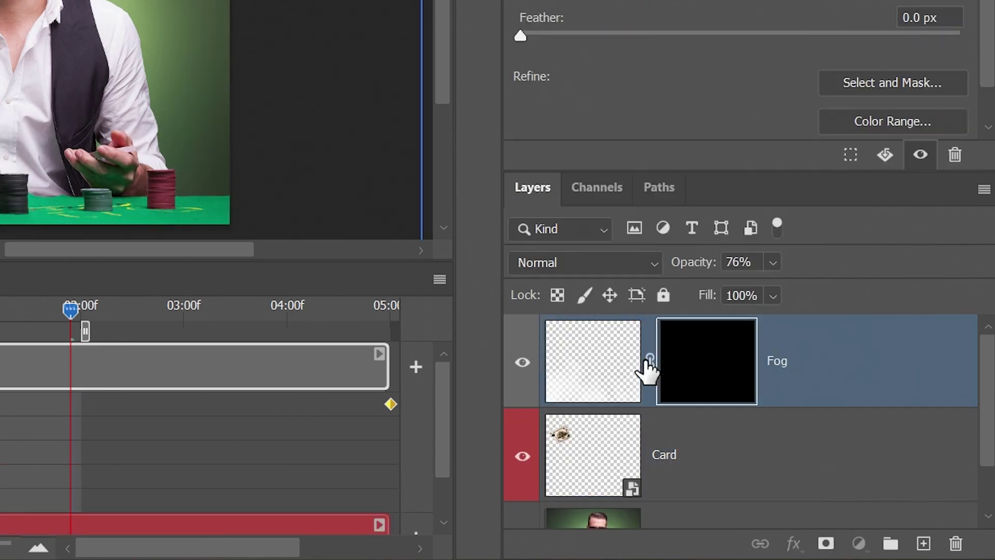
left_click(648, 361)
left_click(703, 395)
left_click(213, 9)
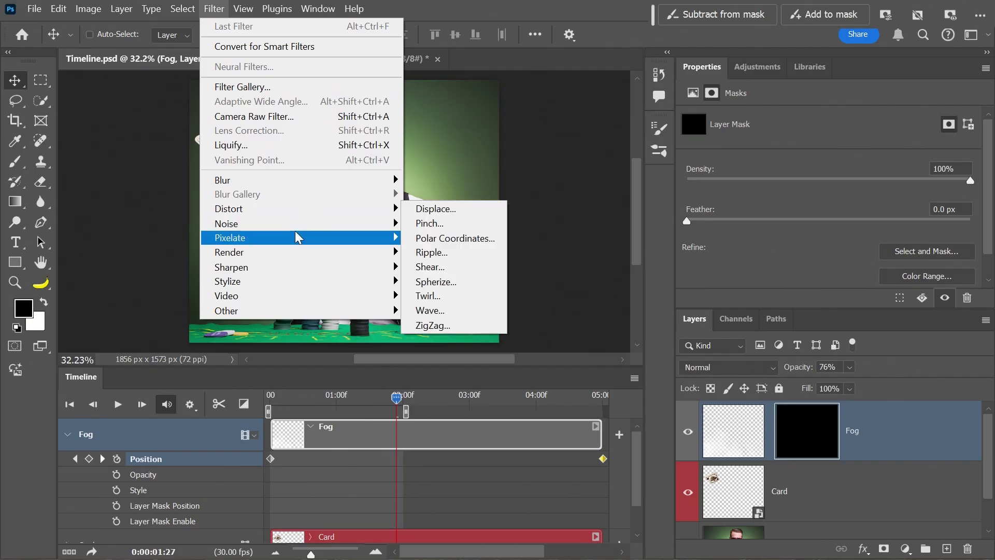
mouse_move(303, 254)
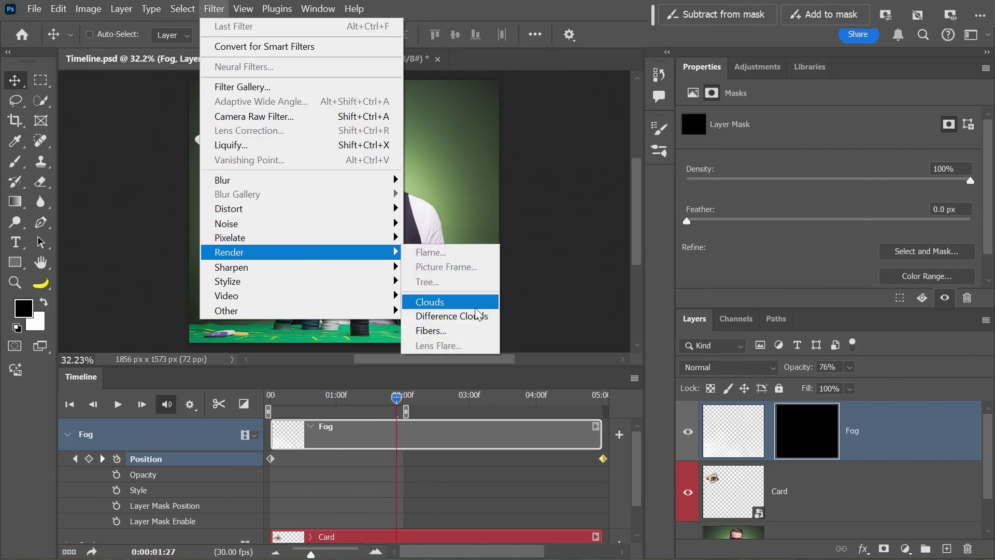
left_click(450, 301)
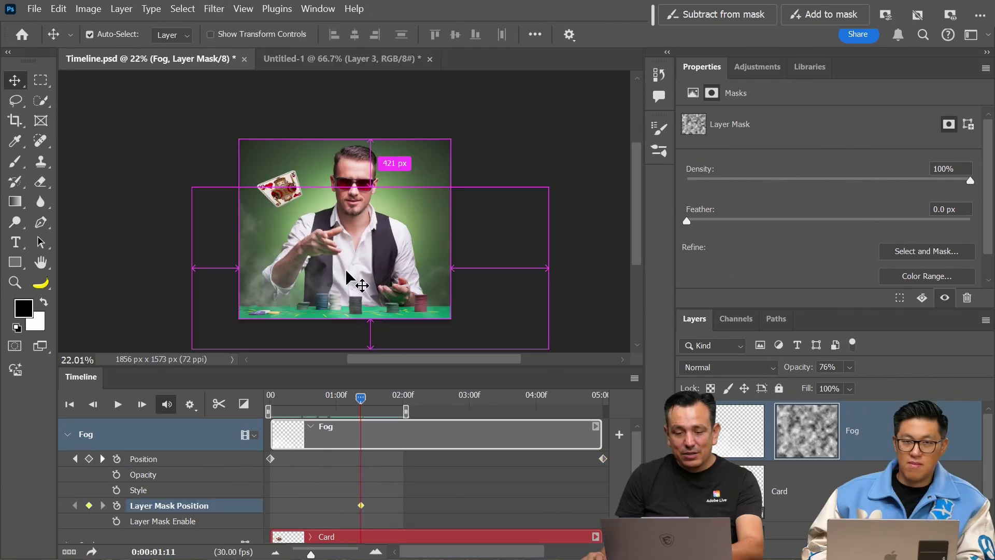
Free-transform the fog layer's cloud mask and commit the change.
key("ctrl+t")
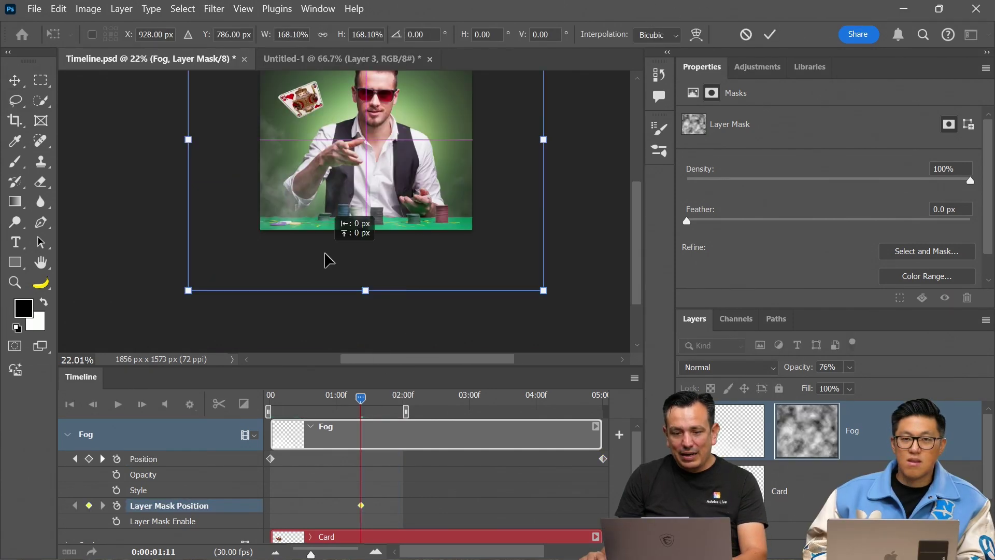
left_click_drag(322, 253, 420, 238)
key("Return")
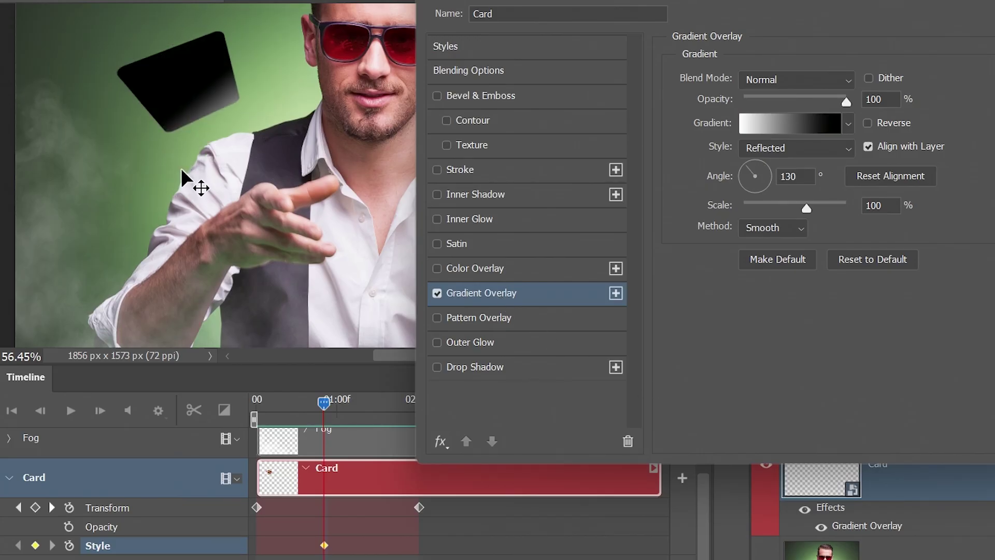
Shift the card's reflected gradient overlay off the card at a 130° angle, apply the style and scrub the timeline to check it.
left_click_drag(196, 182, 39, 72)
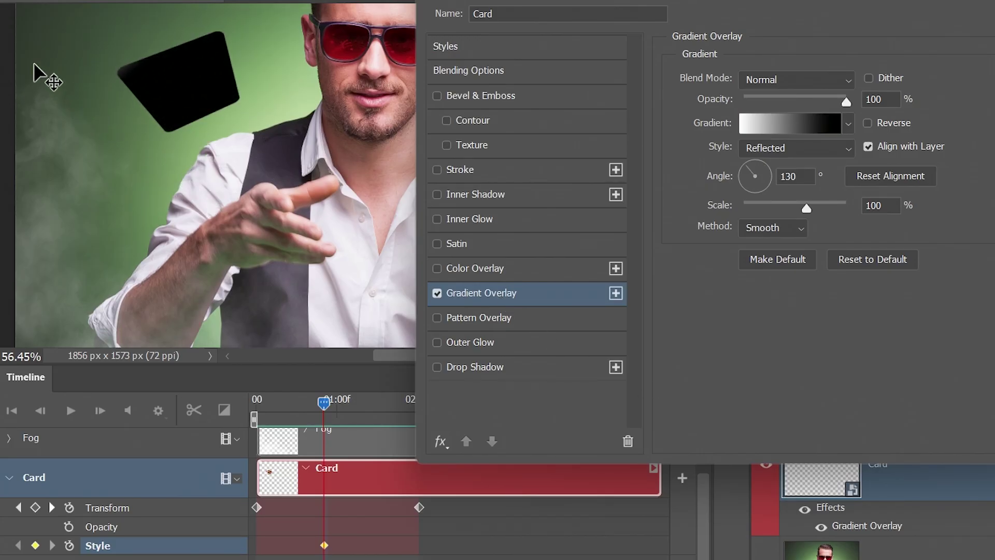
key("Return")
left_click_drag(369, 402, 354, 407)
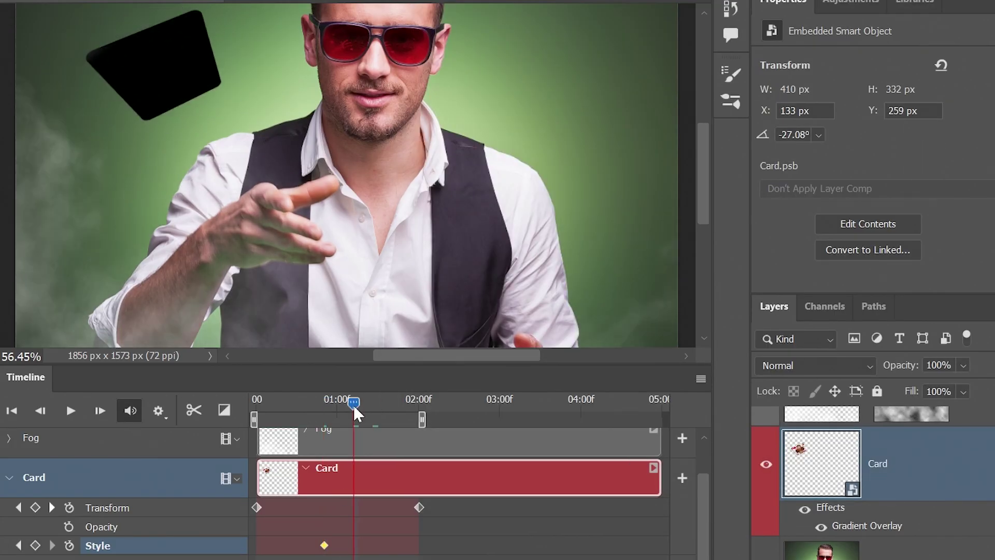
Set the blend mode of the card's Gradient Overlay style to Screen.
double_click(863, 528)
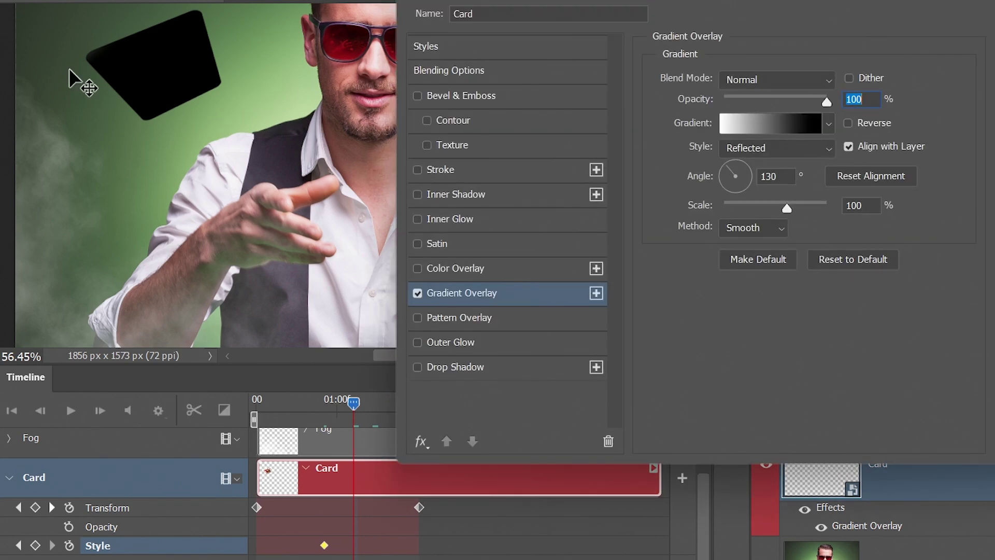
left_click(808, 78)
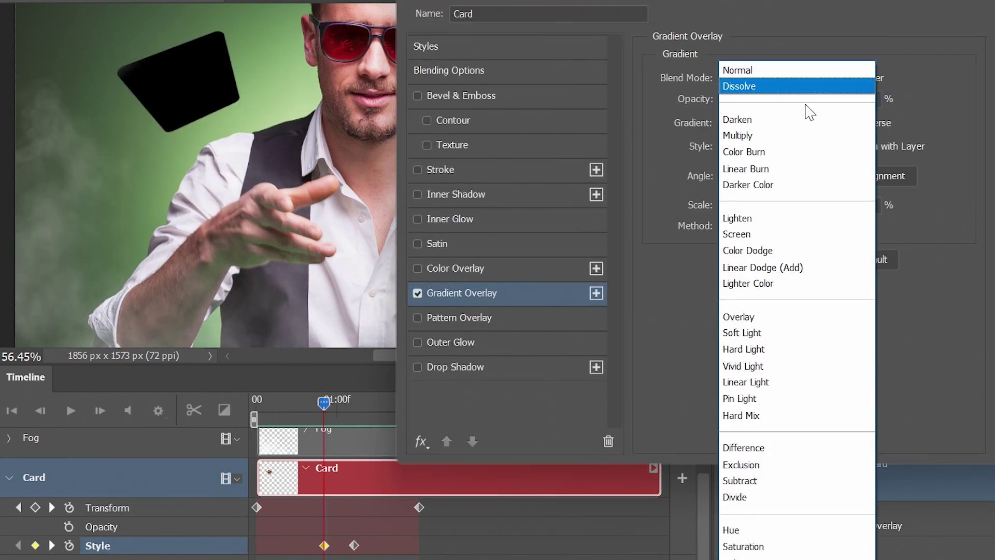
left_click(775, 235)
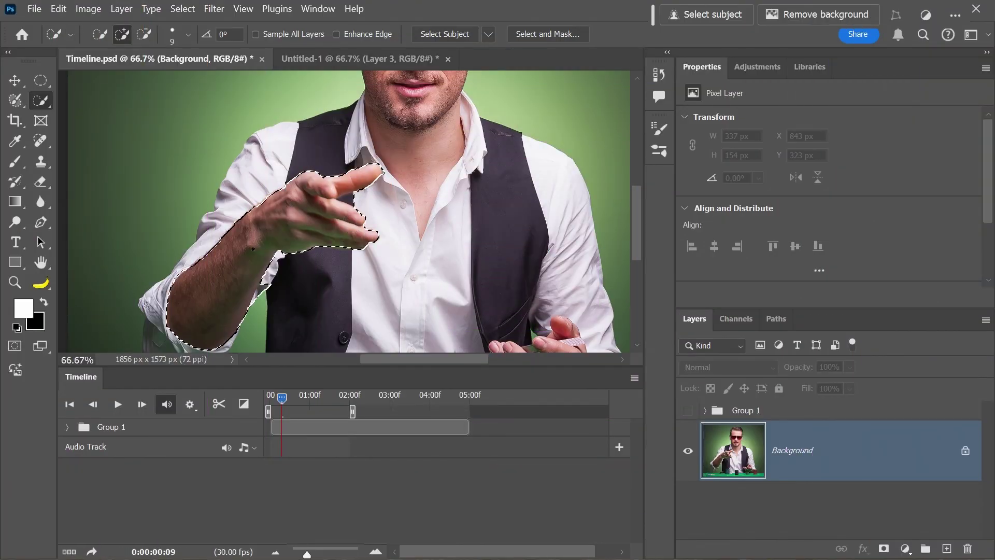
Duplicate the Background layer, mask the copy to the selected forearm and hand, and convert it to a Smart Object.
left_click_drag(792, 449, 946, 548)
right_click(912, 456)
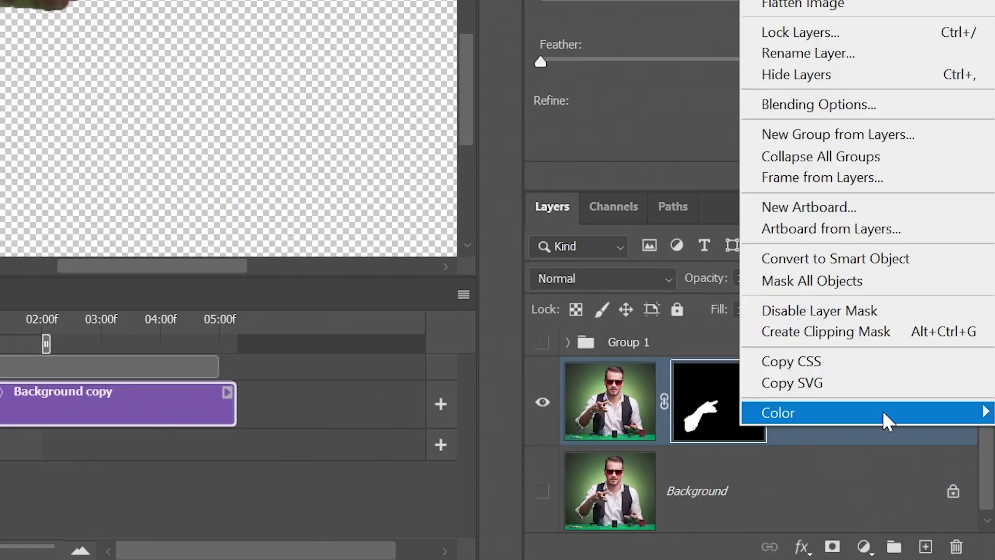
left_click(872, 260)
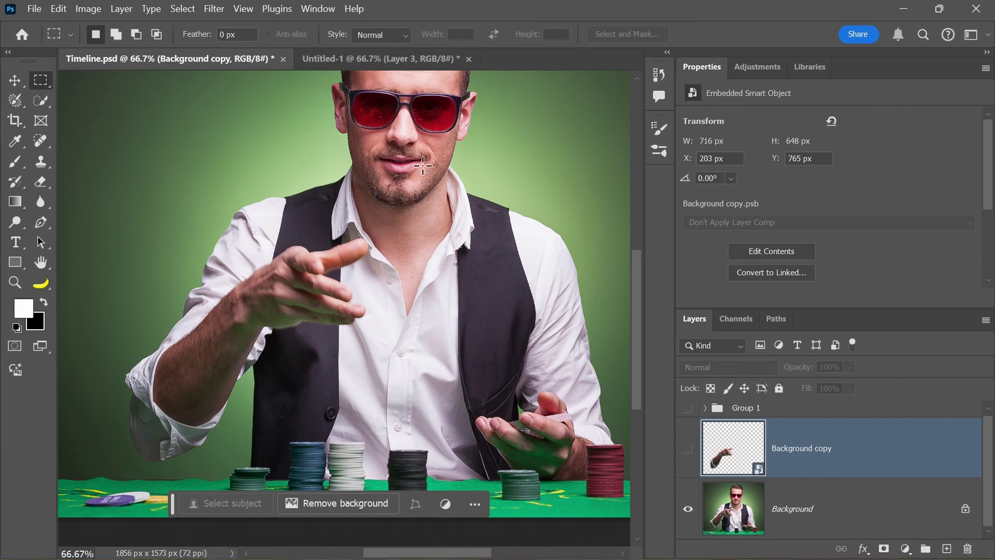
Copy a rectangular area covering the dealer's card-holding arm and half his torso from the Background to a new layer.
left_click_drag(398, 128, 626, 472)
left_click(789, 518)
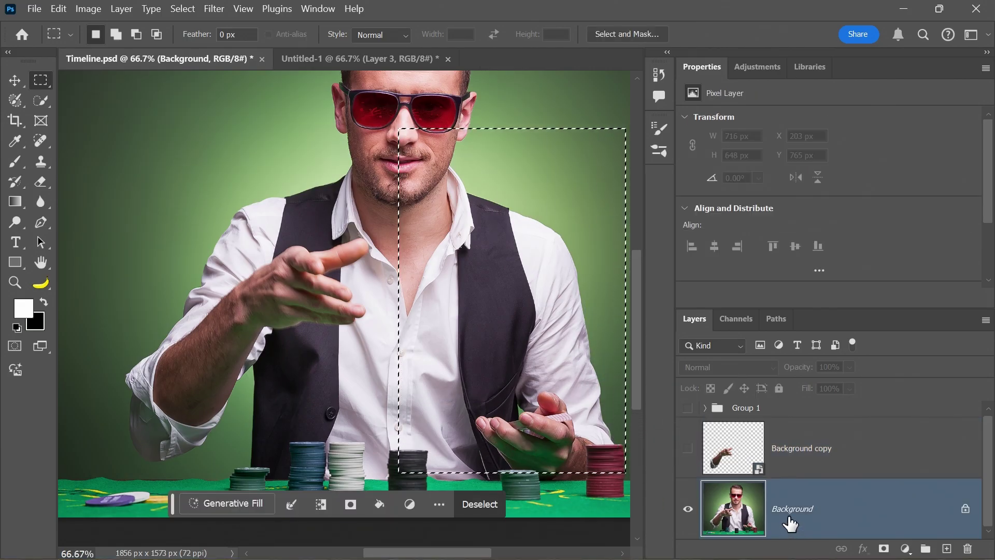
key("ctrl+j")
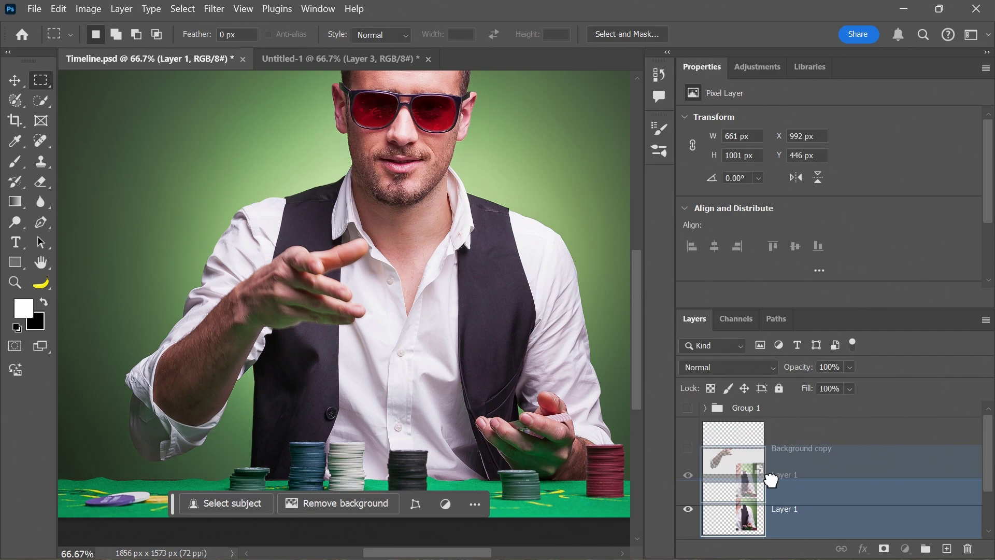
Flip the copied torso piece horizontally and move it over the outstretched arm's side of the body.
key("ctrl+t")
right_click(455, 328)
left_click(511, 535)
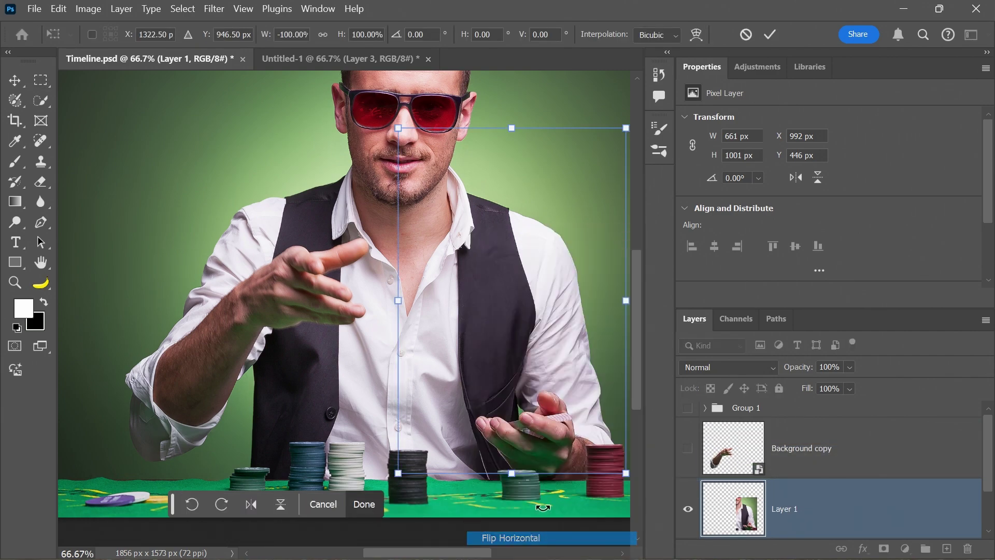
left_click_drag(541, 311, 241, 339)
Enable Transform keyframes for the Arm layer at 0:00 and rotate the arm to 19.69° around a pivot at its elbow.
left_click(124, 423)
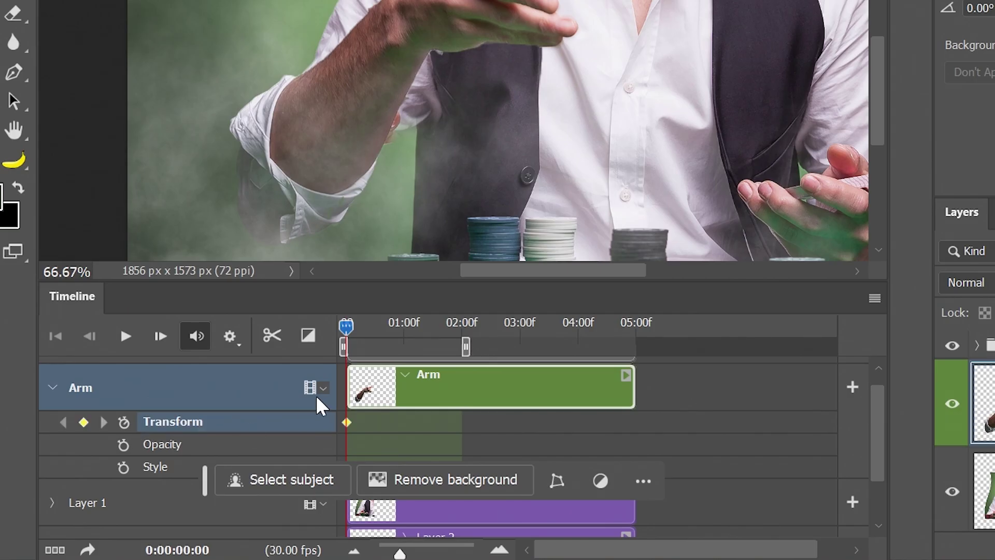
key("ctrl+t")
left_click_drag(409, 88, 269, 220)
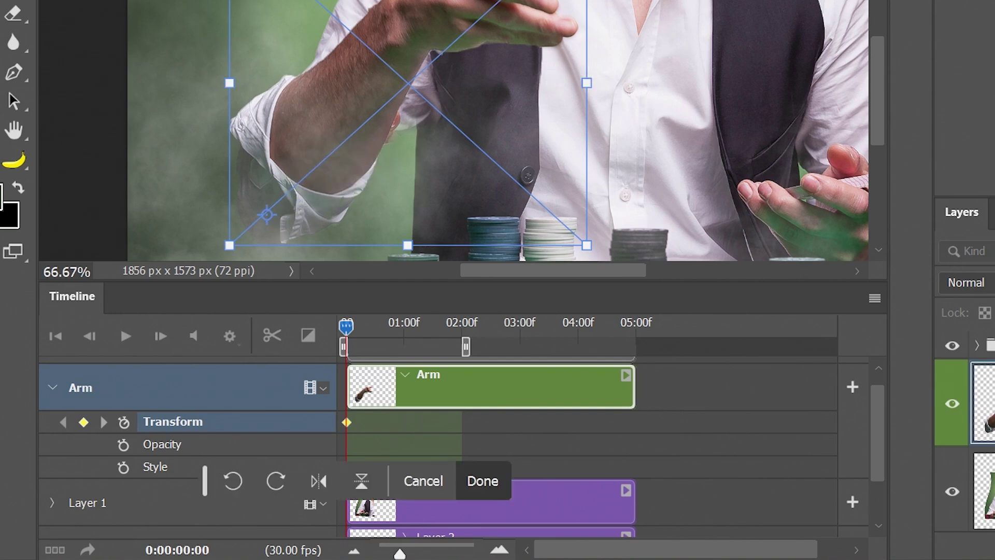
left_click_drag(612, 0, 686, 52)
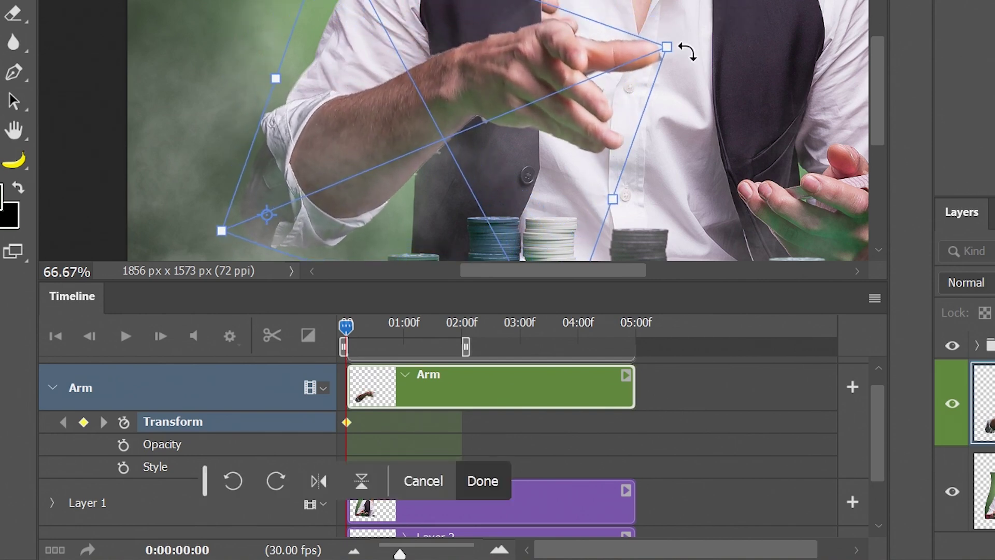
key("Return")
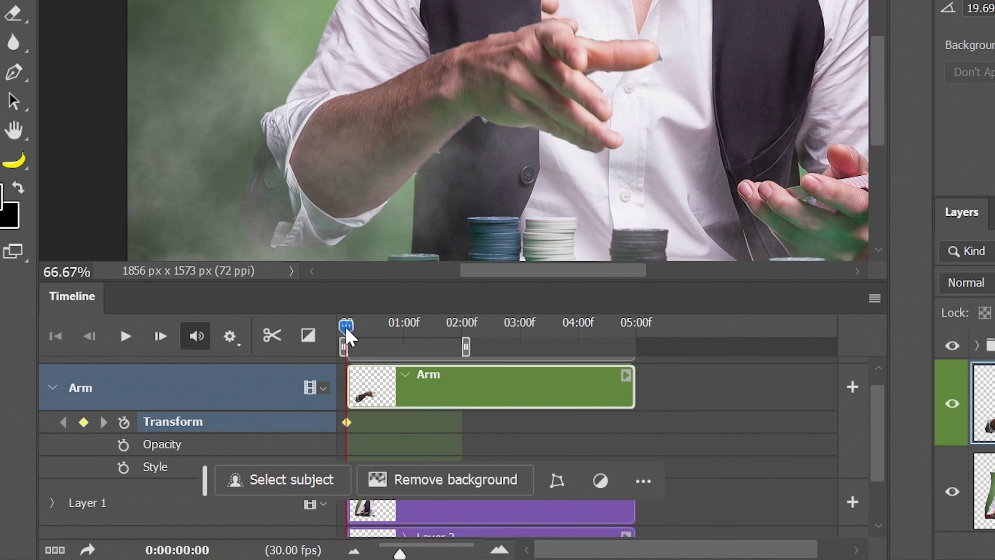
At a later point in the timeline, free-transform the Arm around an elbow pivot to a rotation of -0.12°.
left_click_drag(345, 326, 456, 326)
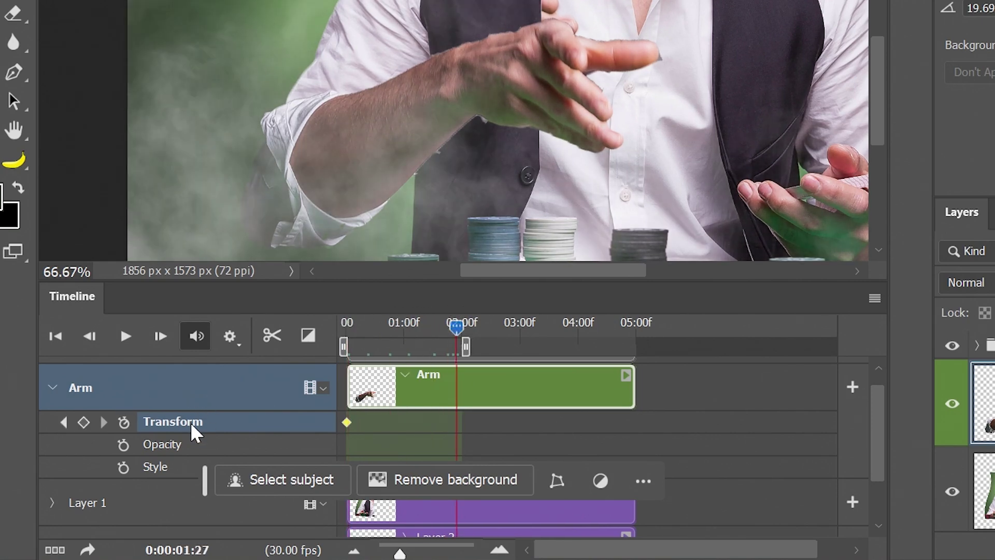
key("ctrl+t")
left_click_drag(443, 140, 238, 218)
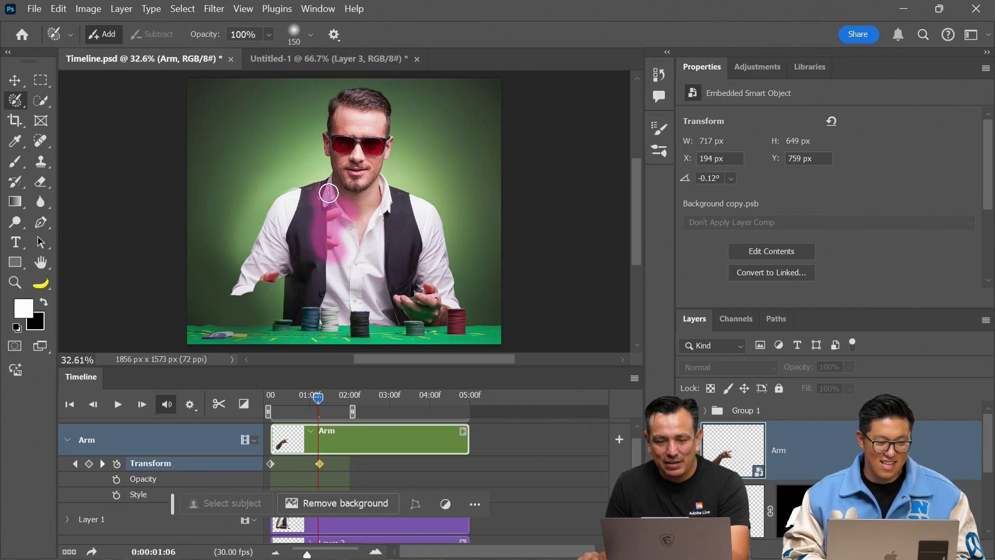
Brush-select the leftover hand on the torso, replace it using Generative Fill with no prompt, and show the Arm layer and Group 1.
left_click(329, 193)
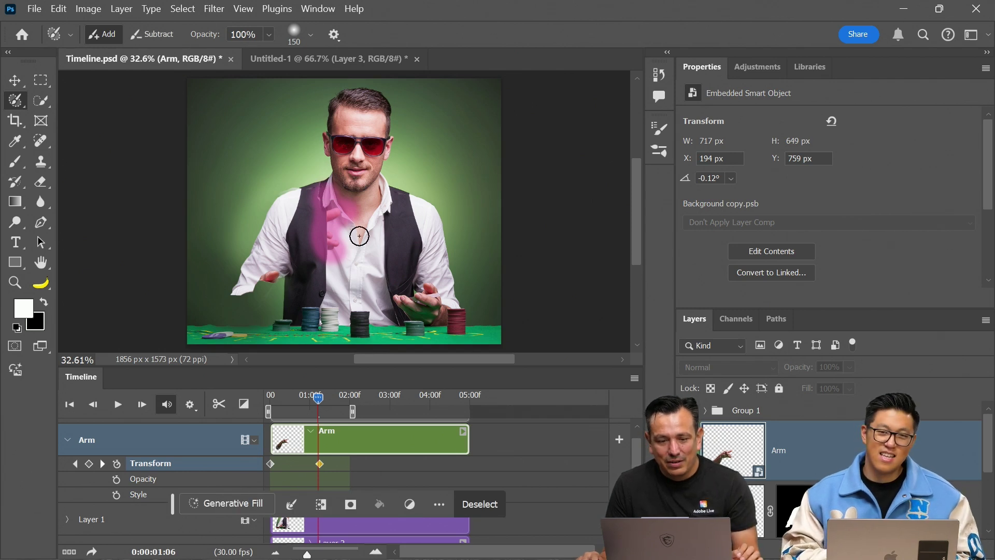
left_click(225, 503)
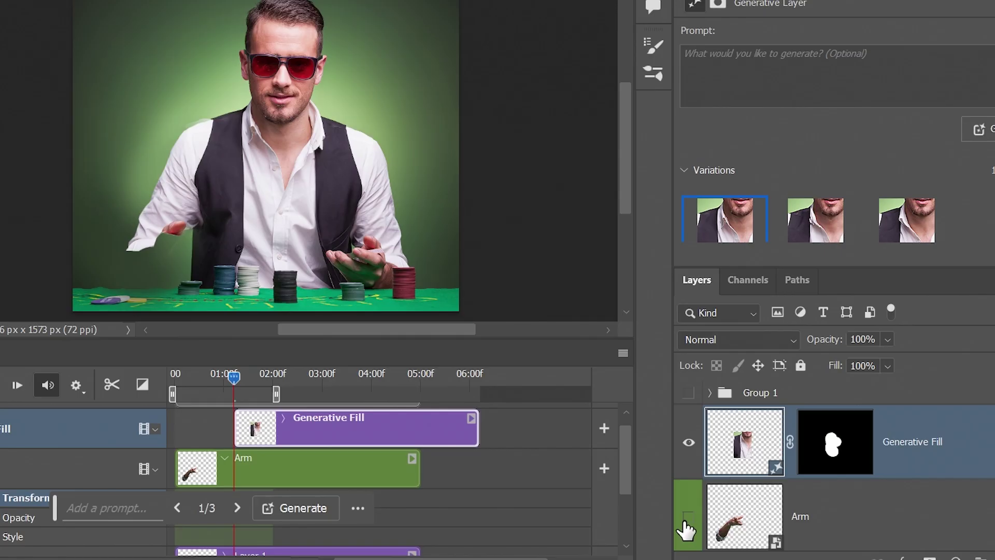
left_click(687, 518)
left_click(689, 394)
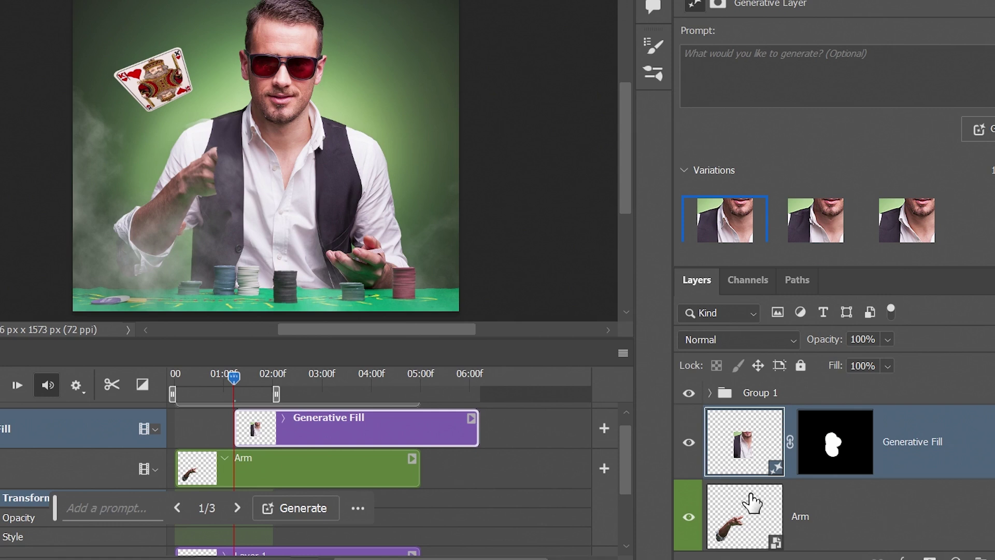
Move the Arm layer above the Generative Fill layer and play the animation from the start.
left_click_drag(752, 502, 728, 412)
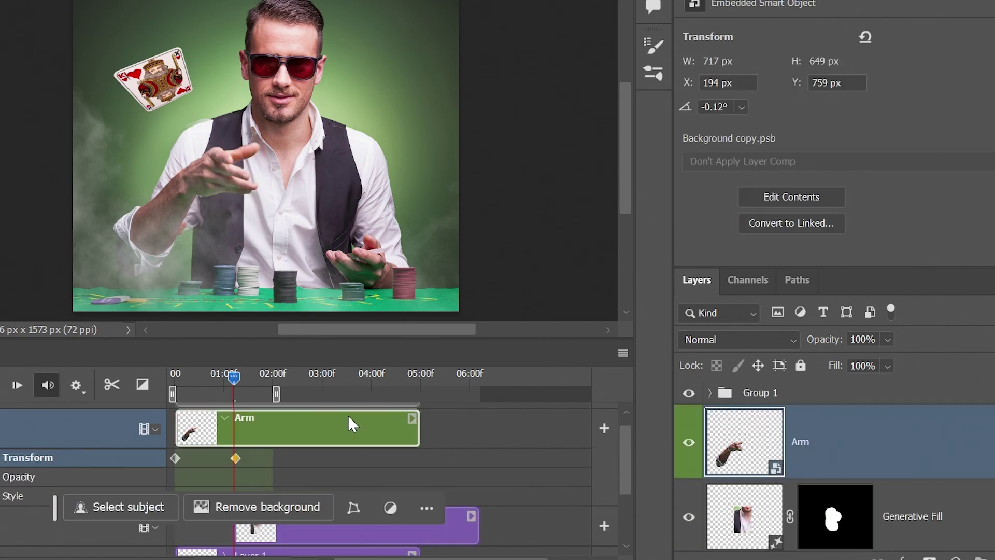
left_click_drag(232, 377, 172, 382)
key("space")
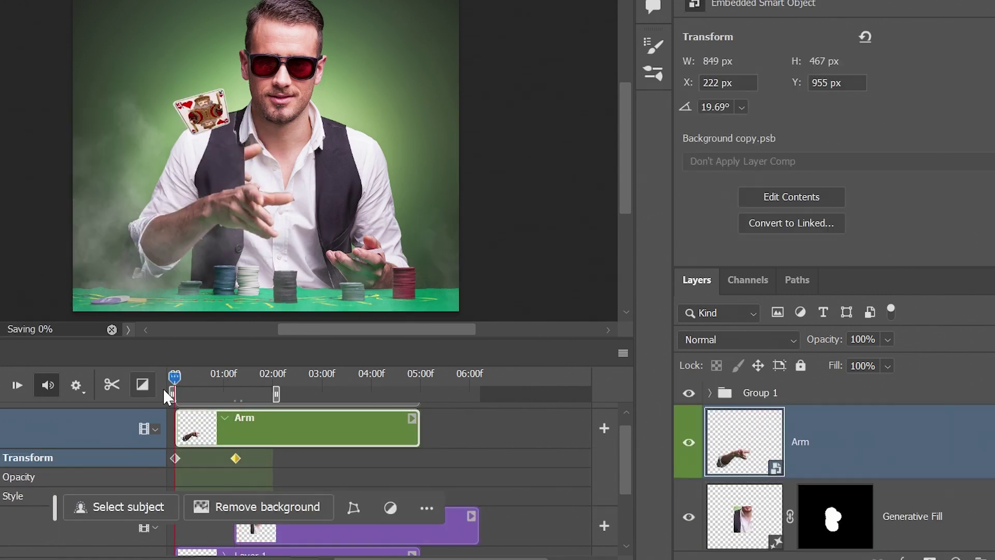